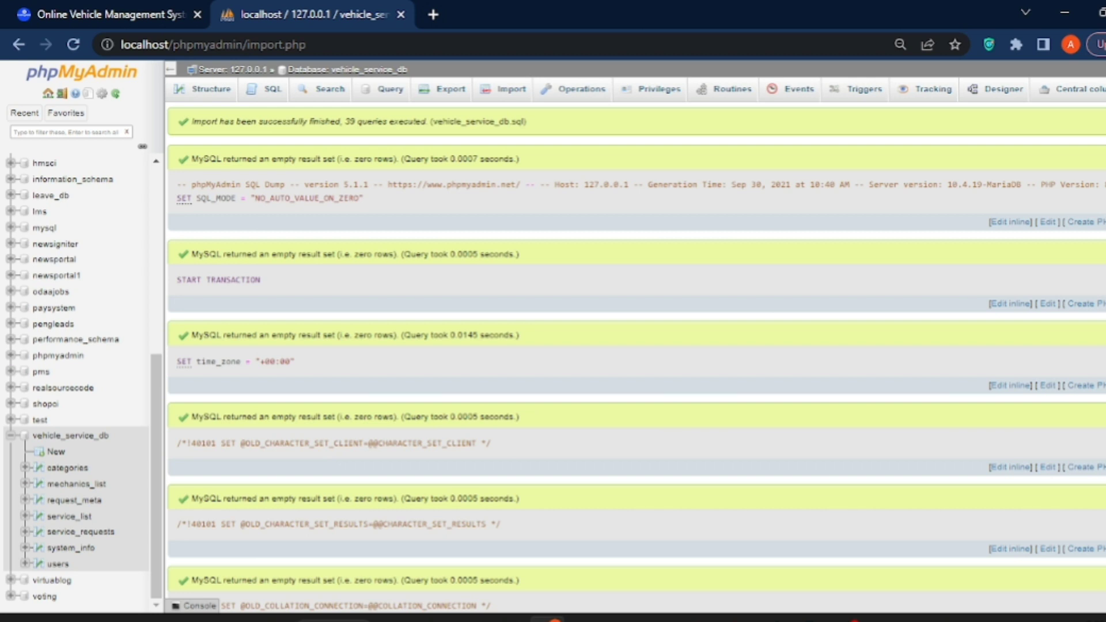
click(156, 10)
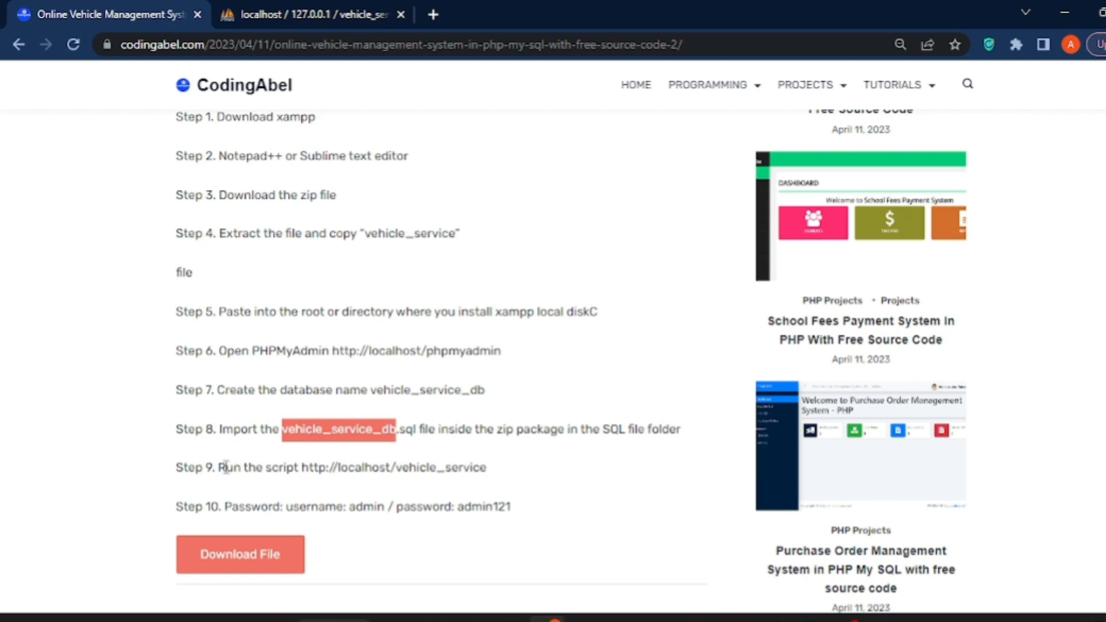
drag(219, 467, 494, 472)
click(303, 472)
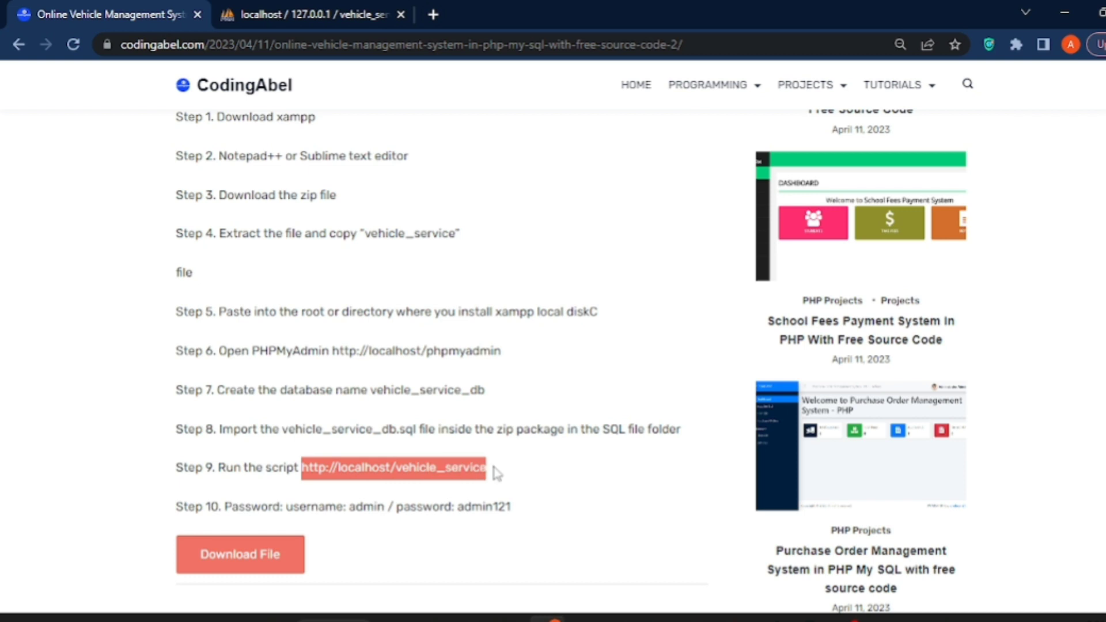
right_click(463, 472)
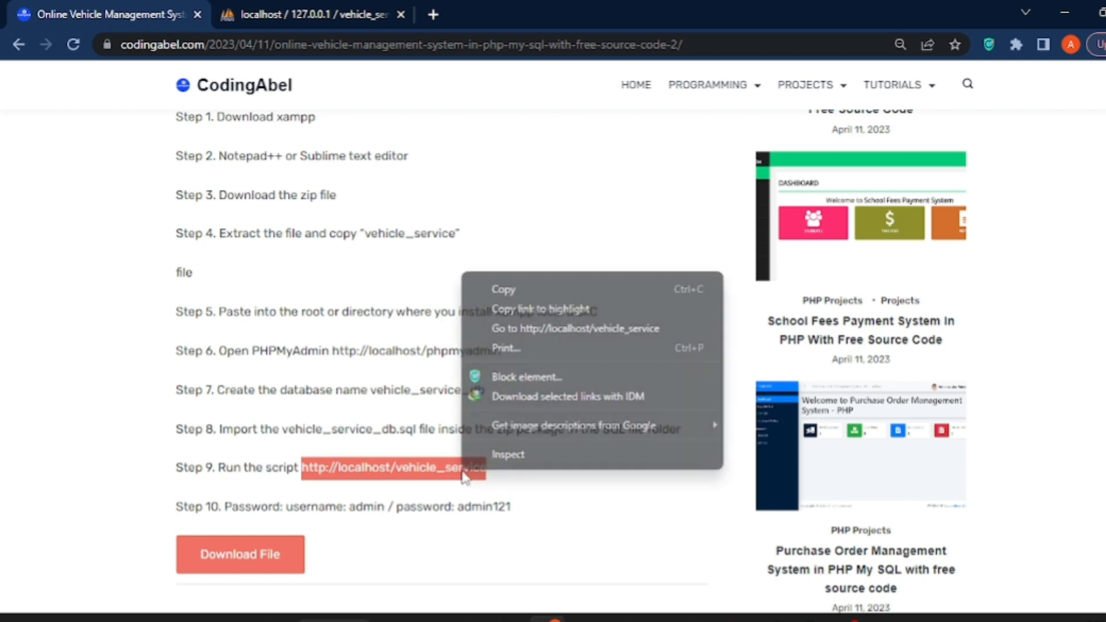
click(507, 328)
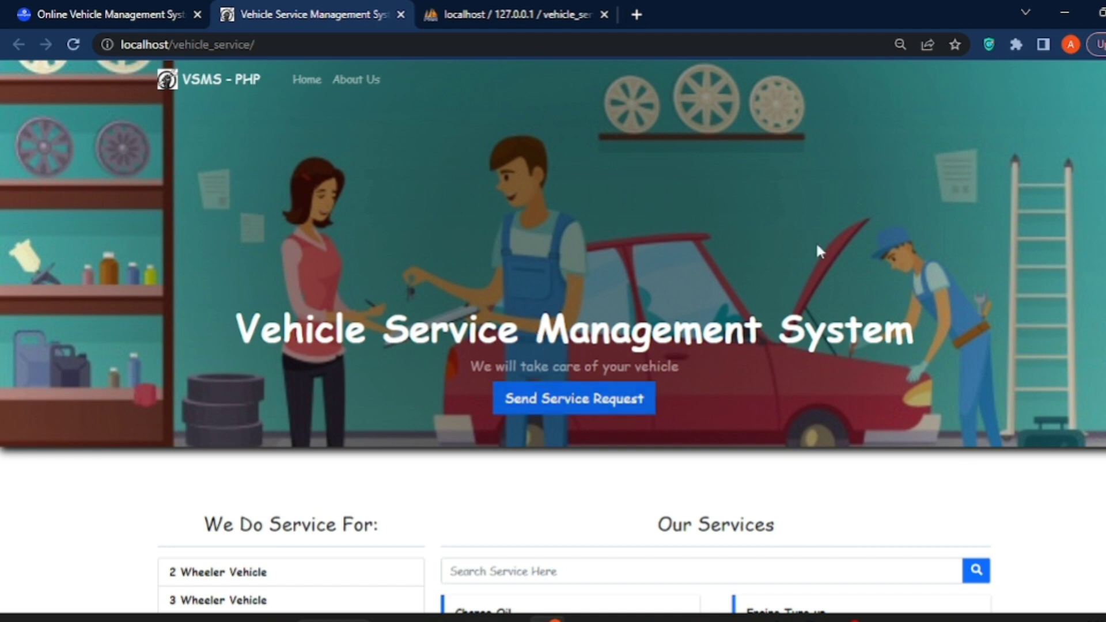
scroll(553, 337, down, 4)
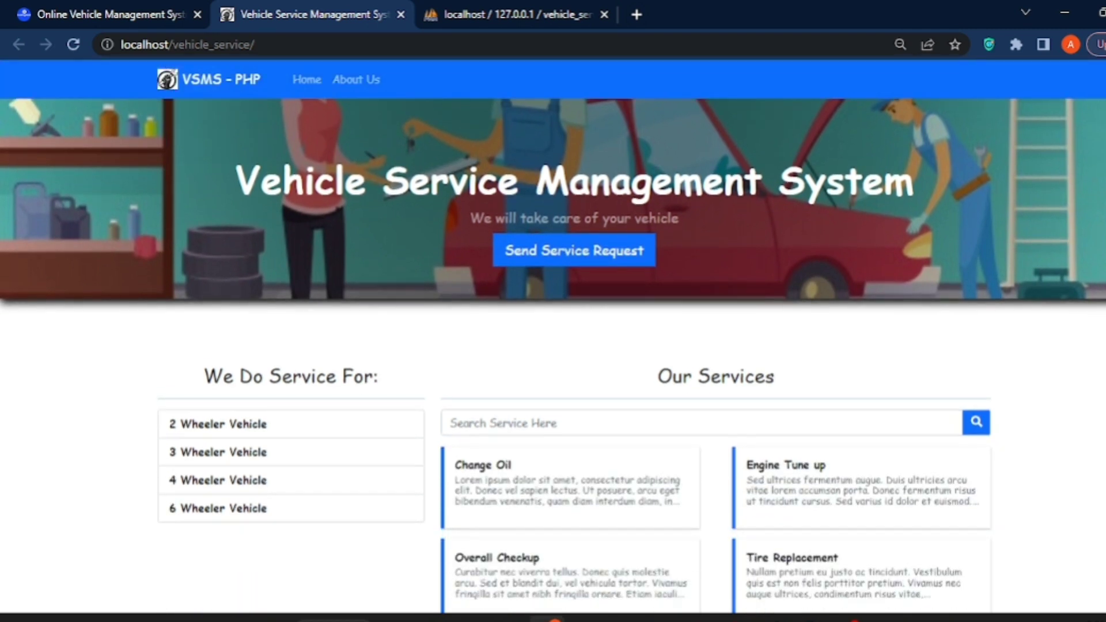
scroll(553, 338, up, 3)
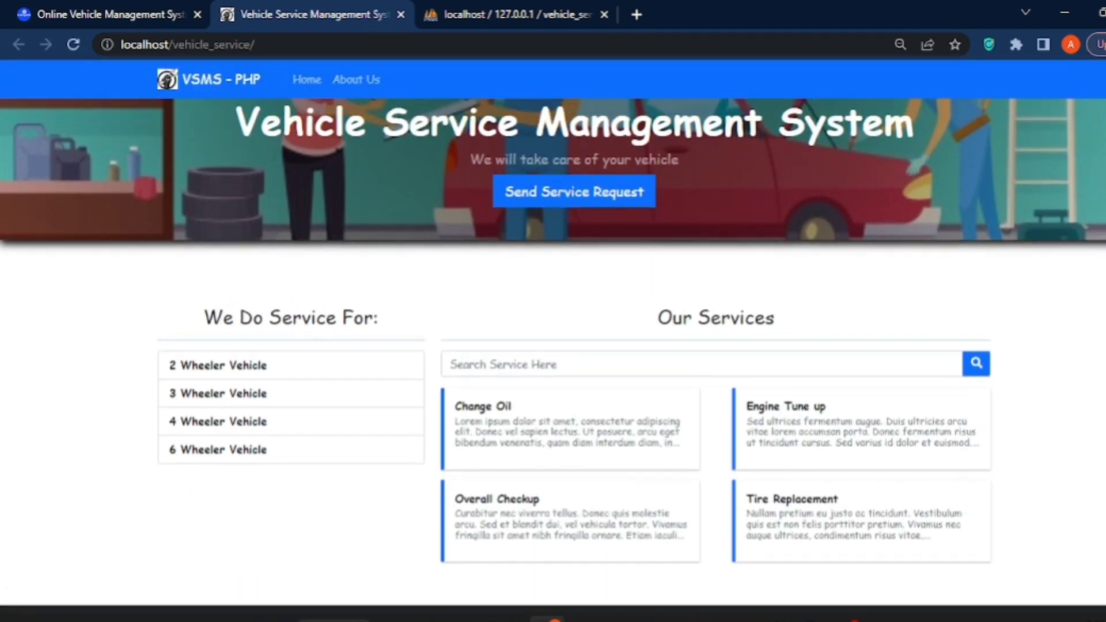
scroll(554, 337, up, 2)
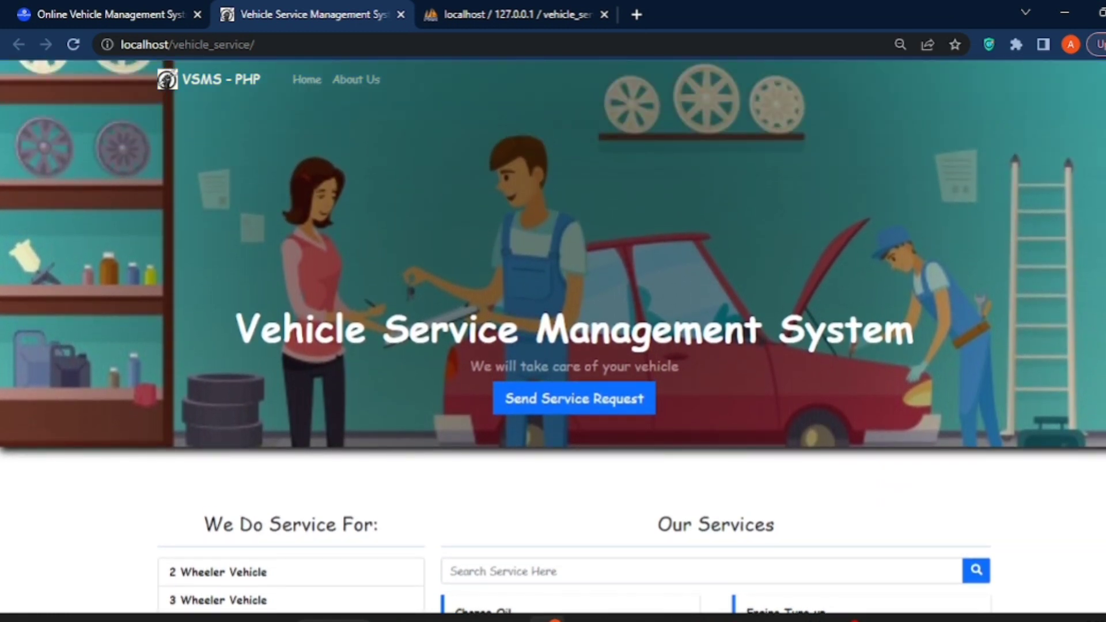
scroll(553, 337, down, 3)
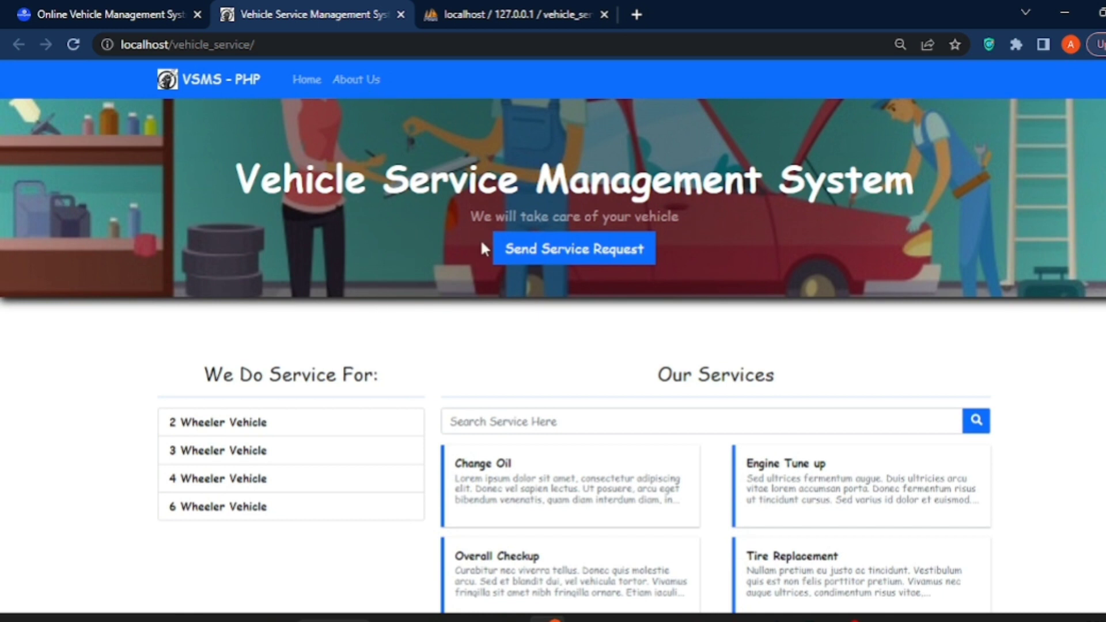
Start a service request for a 3 Wheeler Vehicle and enter the owner's full name
click(554, 257)
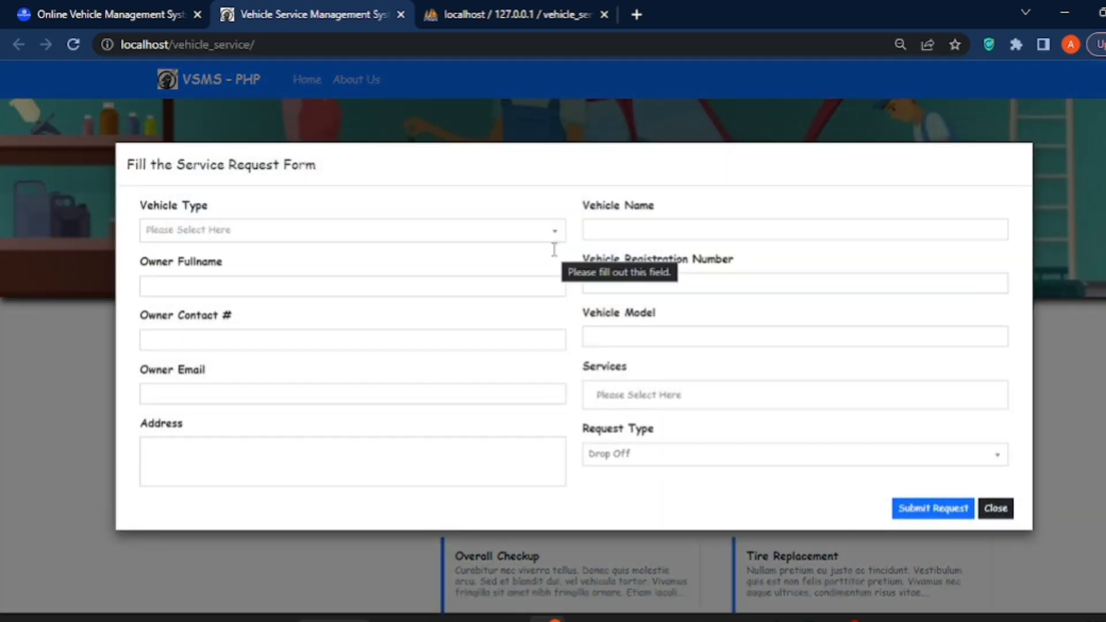
click(389, 250)
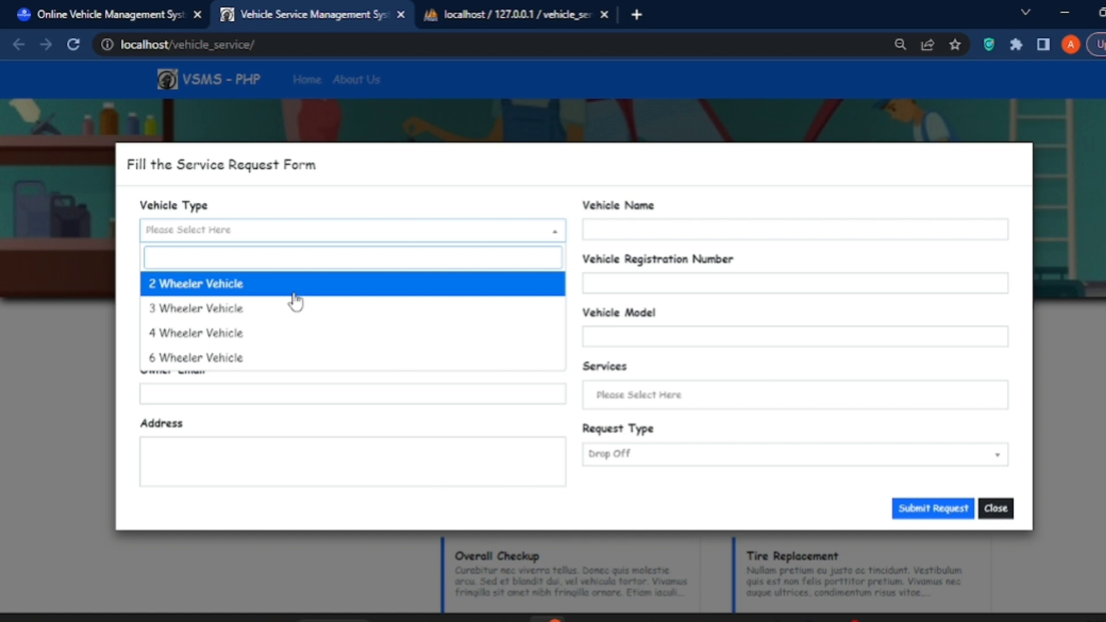
click(283, 310)
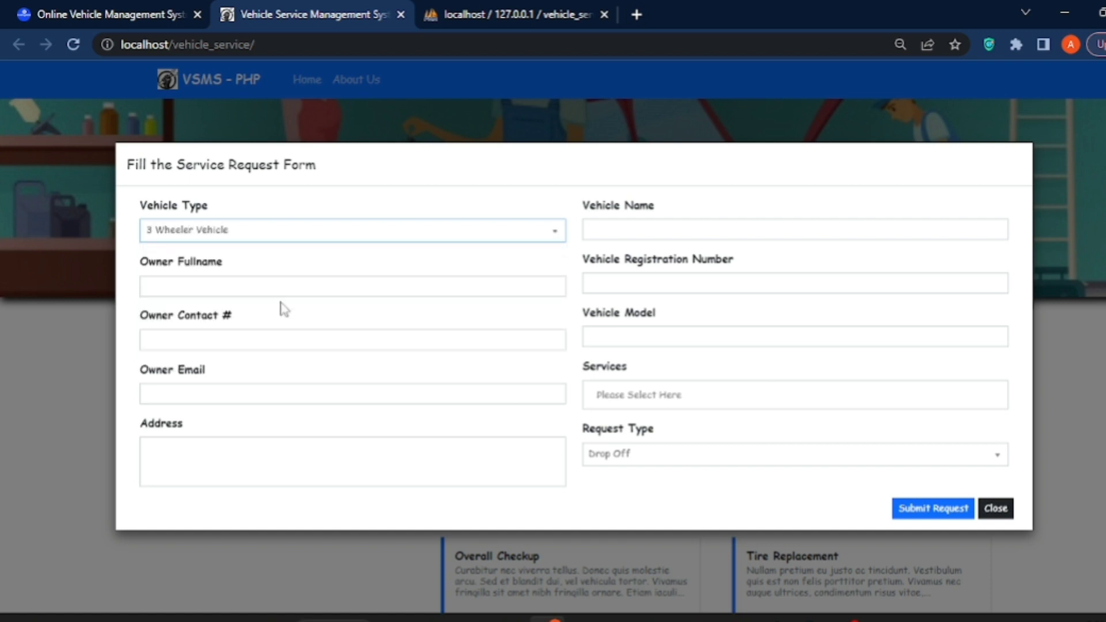
click(252, 289)
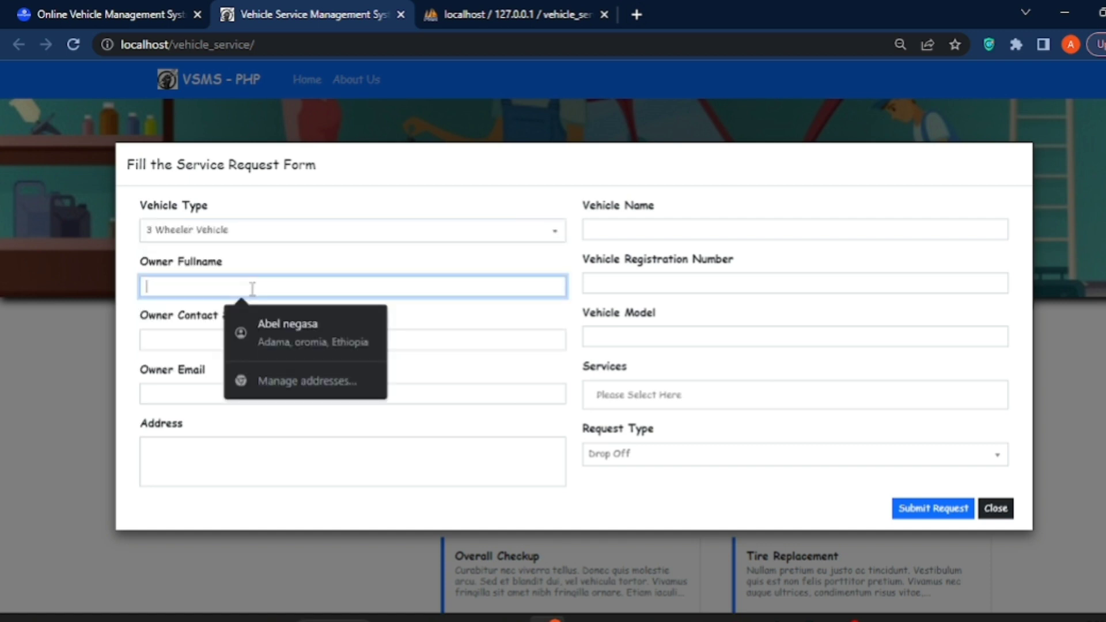
text(codi)
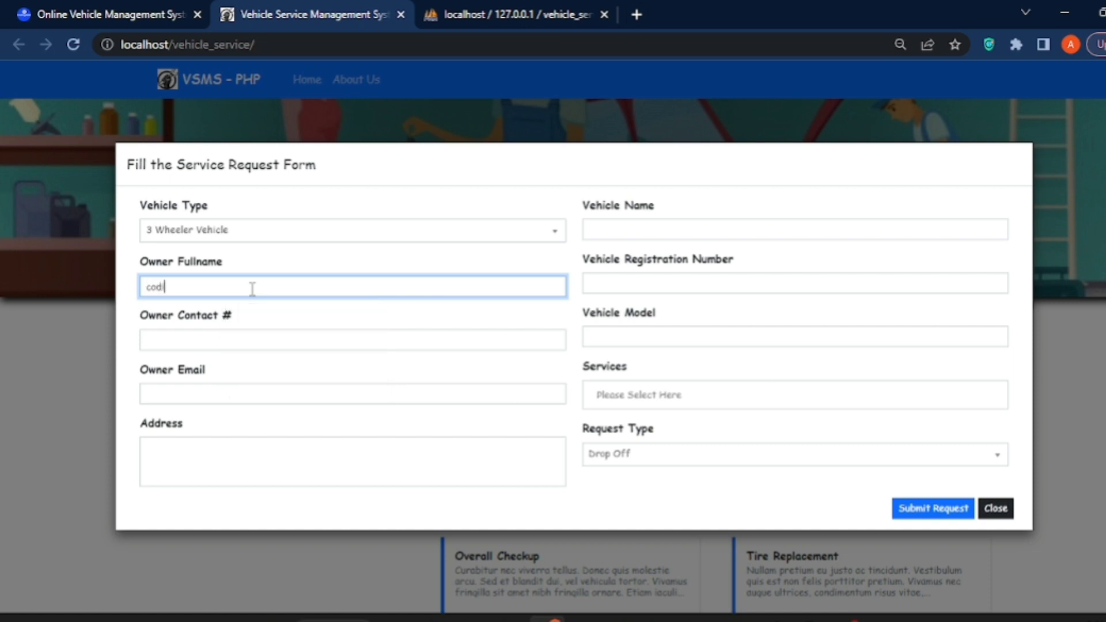
text(ngoka)
key(BackSpace)
key(BackSpace)
key(BackSpace)
Fill in the owner's contact number, the suggested admin email, and an address
click(255, 333)
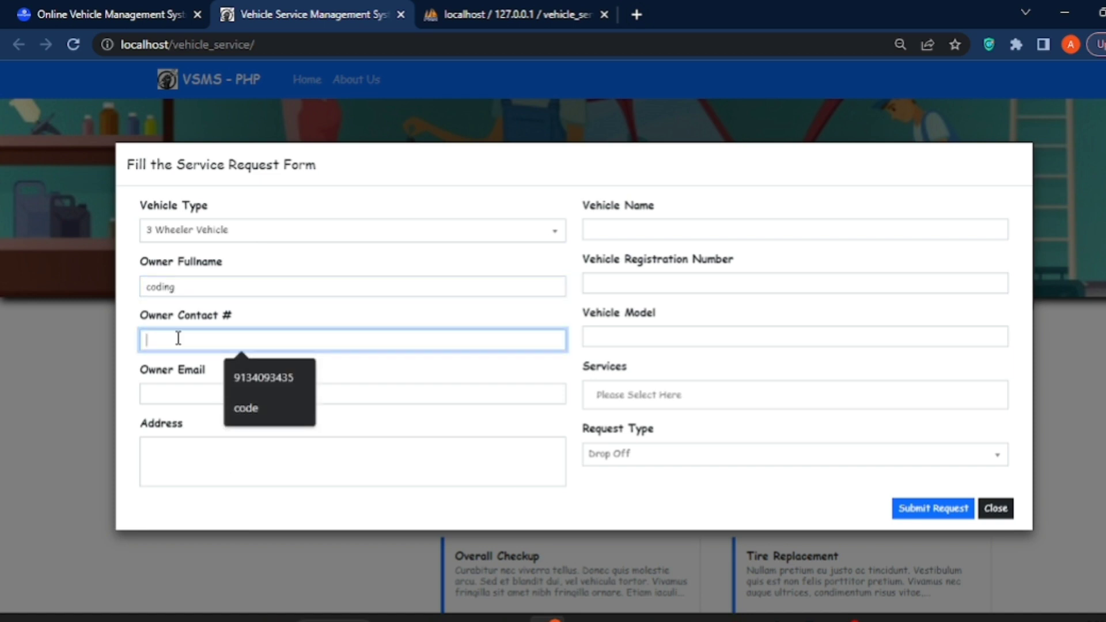
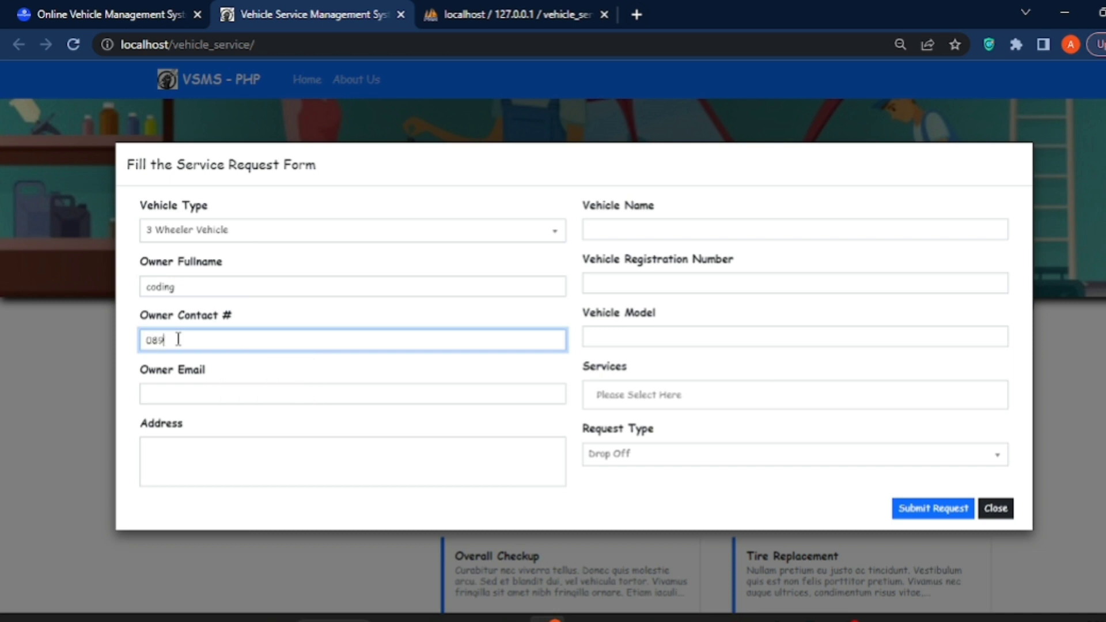
click(200, 392)
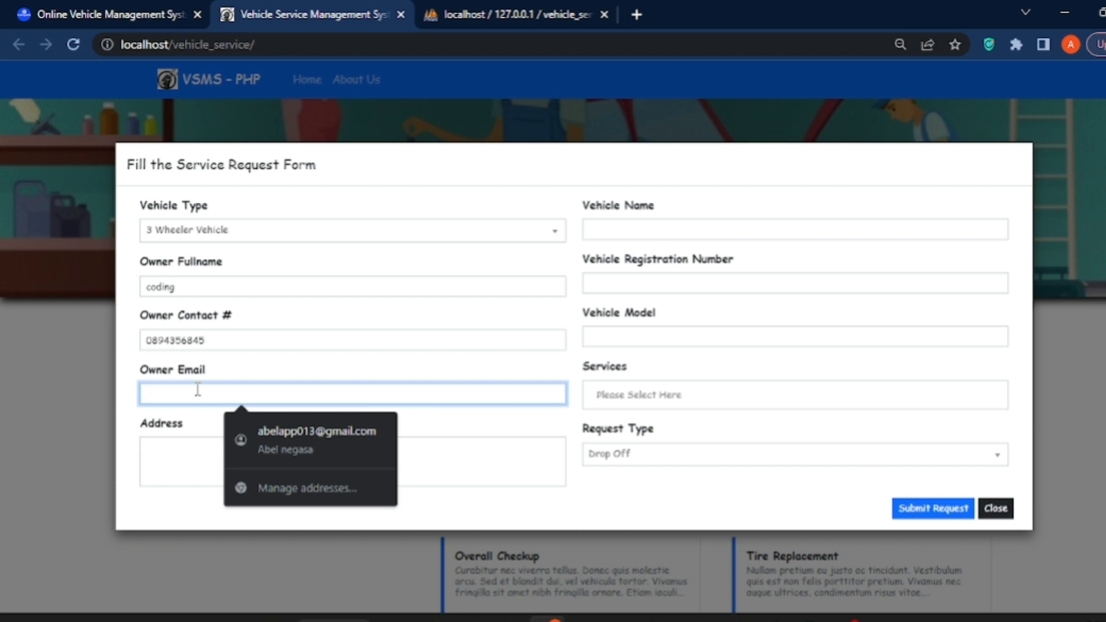
text(ad)
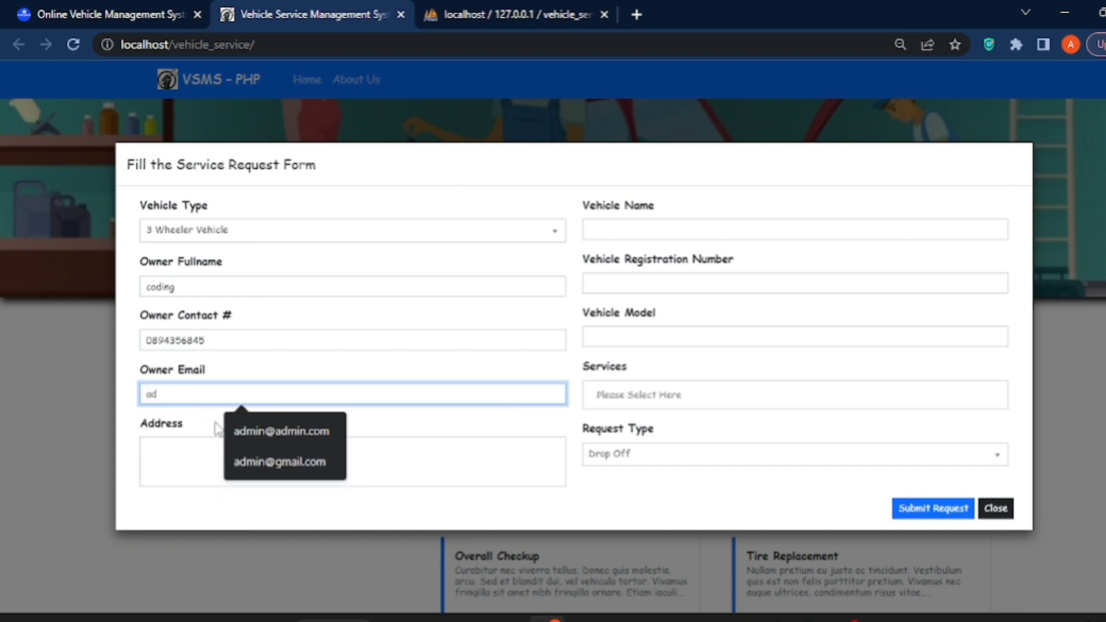
click(257, 436)
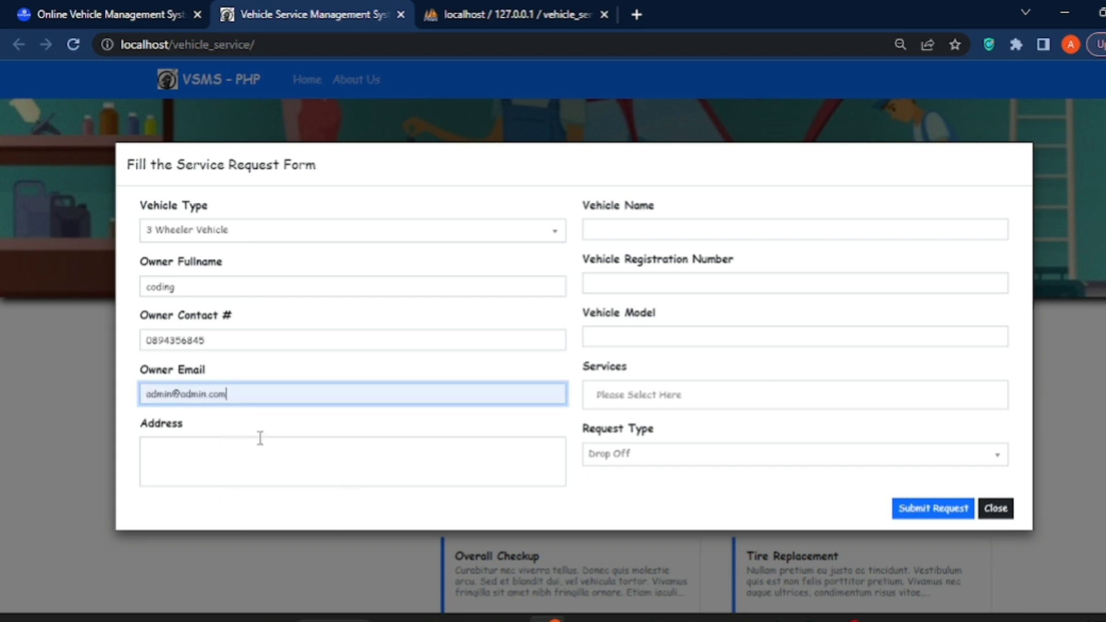
click(225, 459)
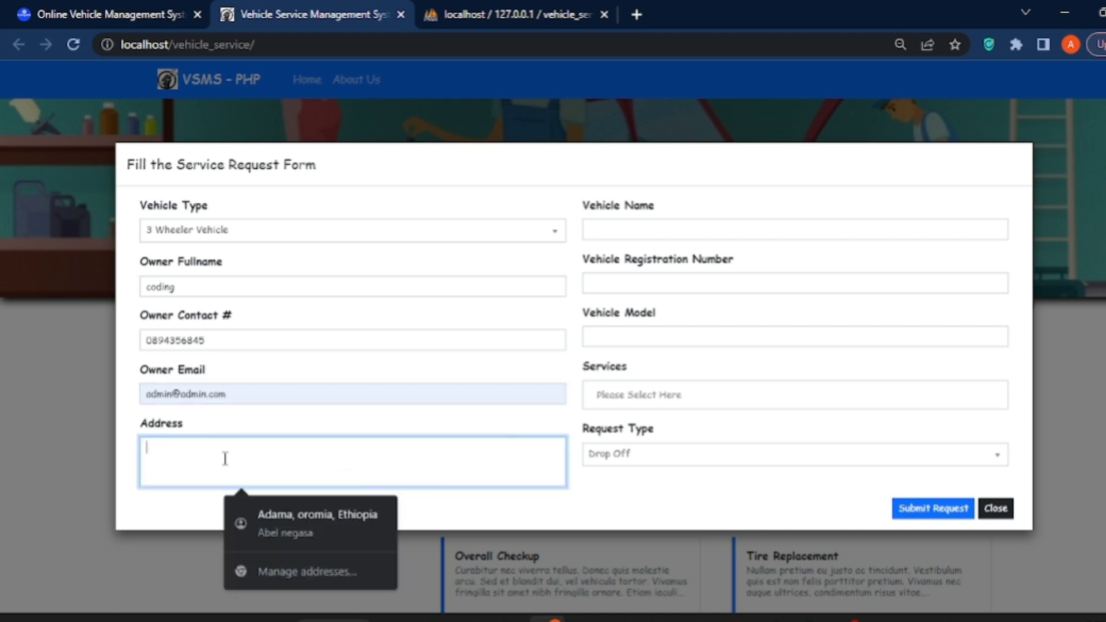
text(adminf)
click(686, 228)
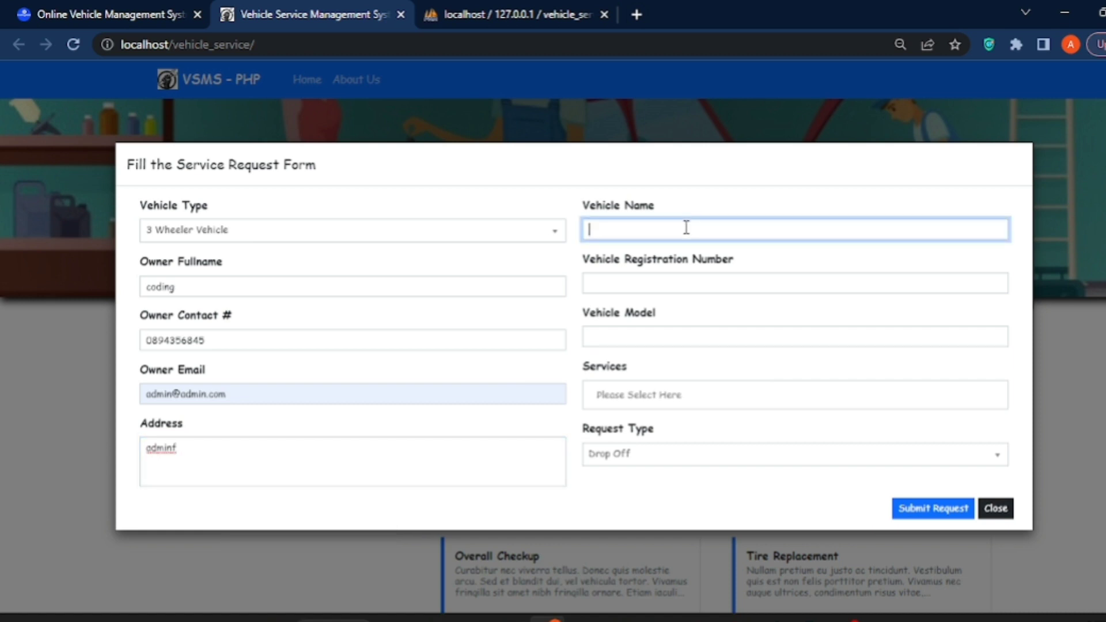
Enter vehicle name Vitz, registration number 80976 and model md-4838
text(vitz)
double_click(598, 231)
right_click(599, 231)
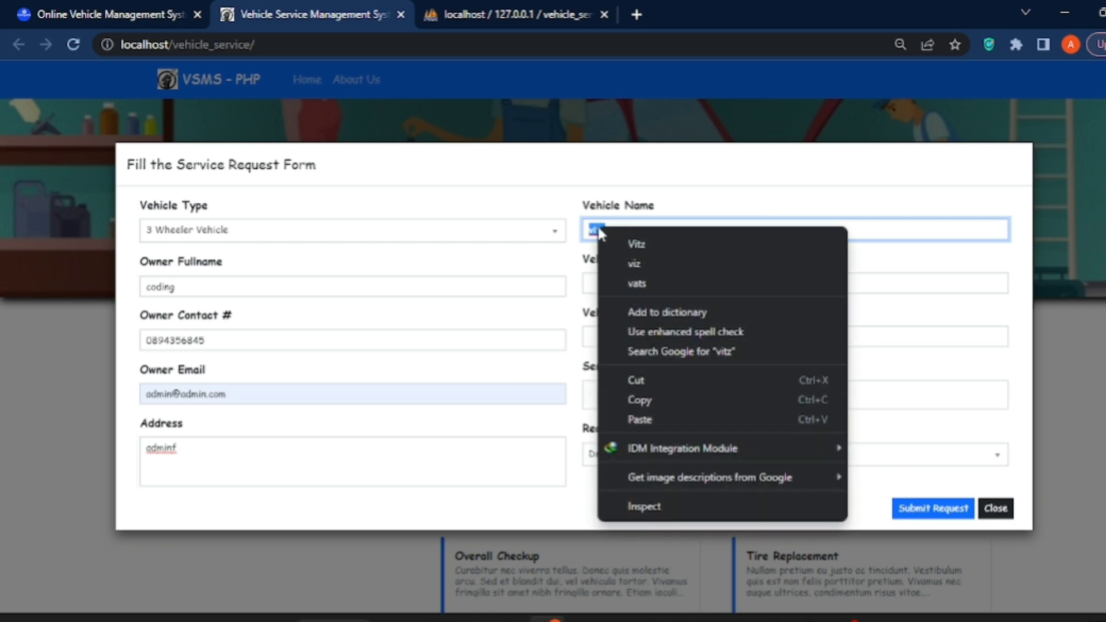
click(636, 244)
click(631, 283)
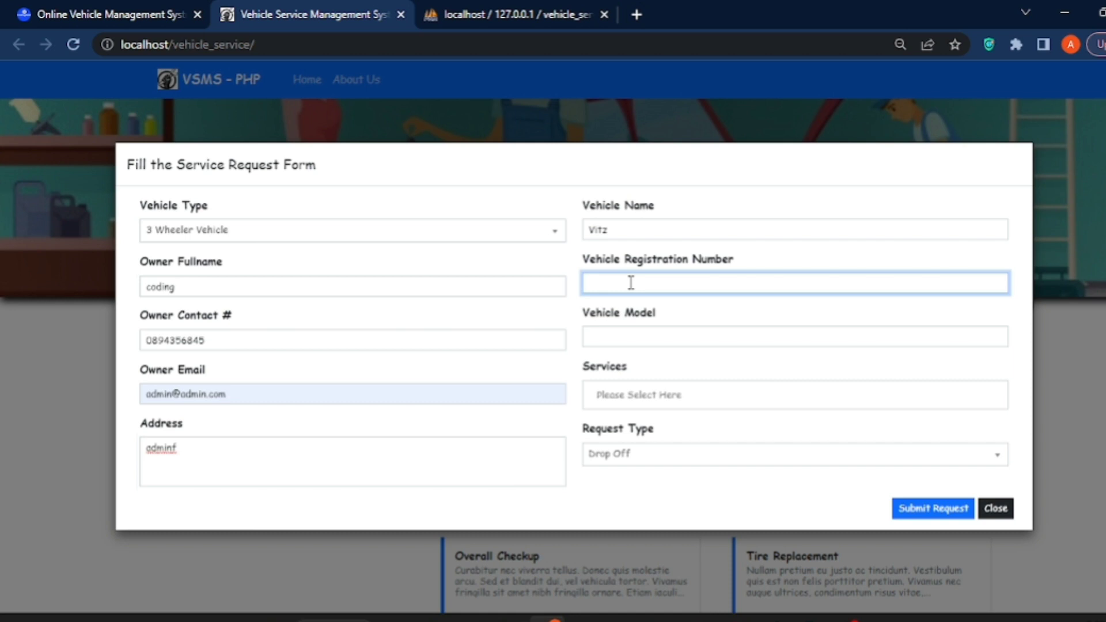
text(80976)
click(621, 344)
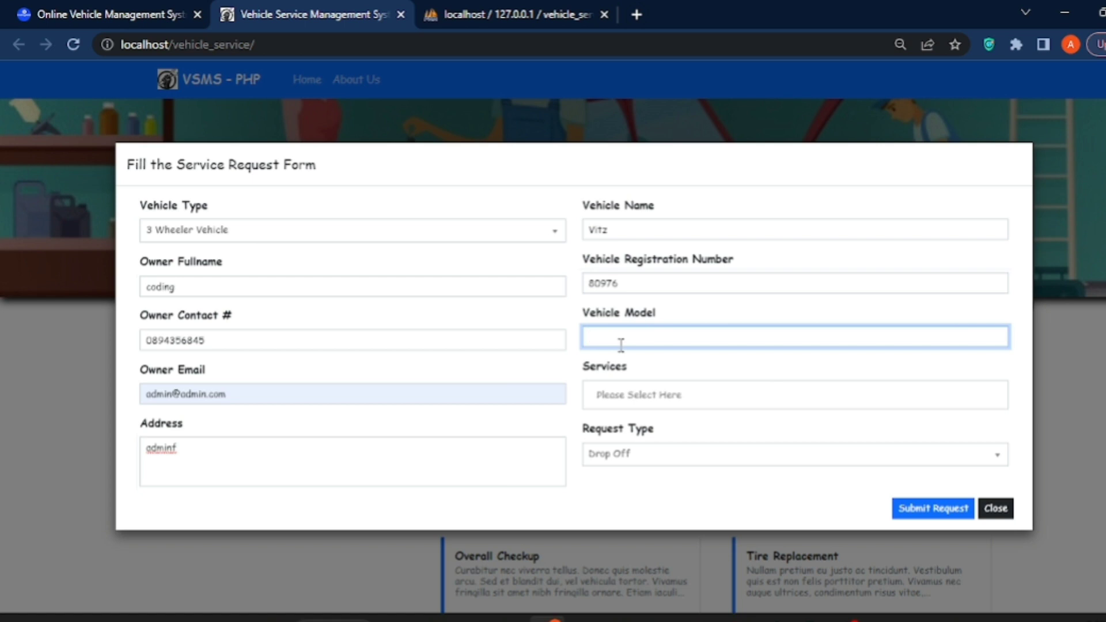
text(md-4838)
Request the Engine Tune up service as a Drop Off and submit the request
click(645, 396)
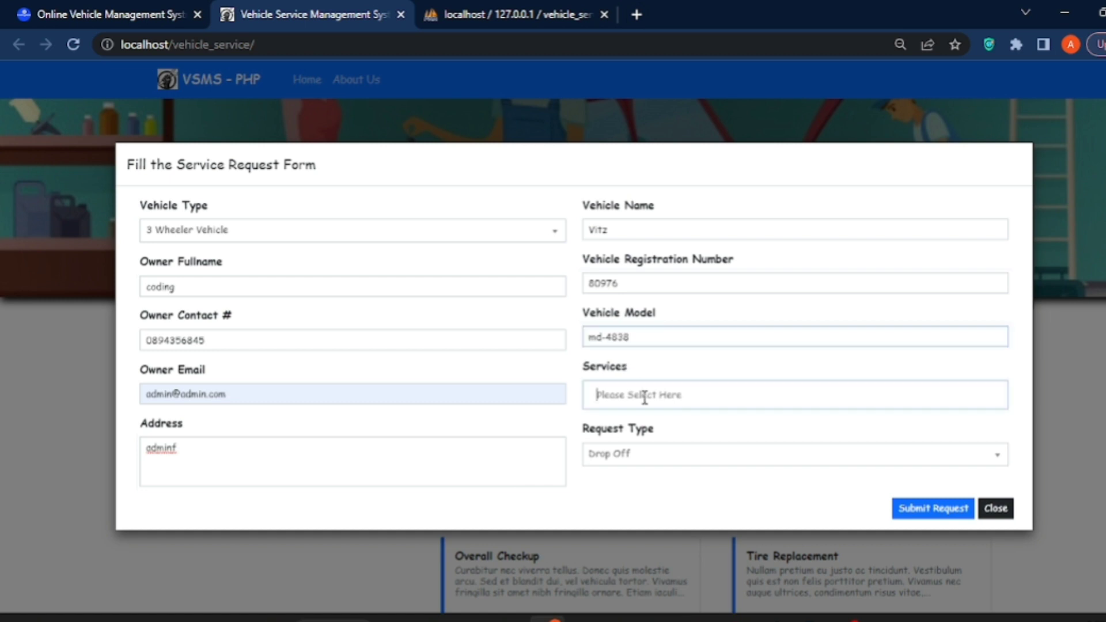
click(643, 446)
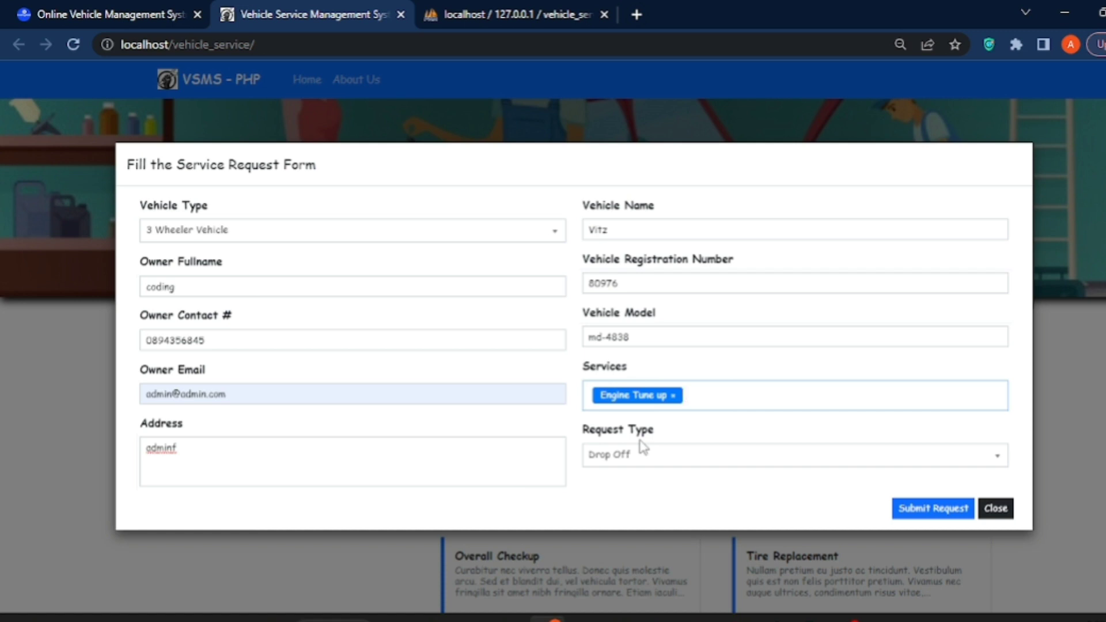
click(635, 464)
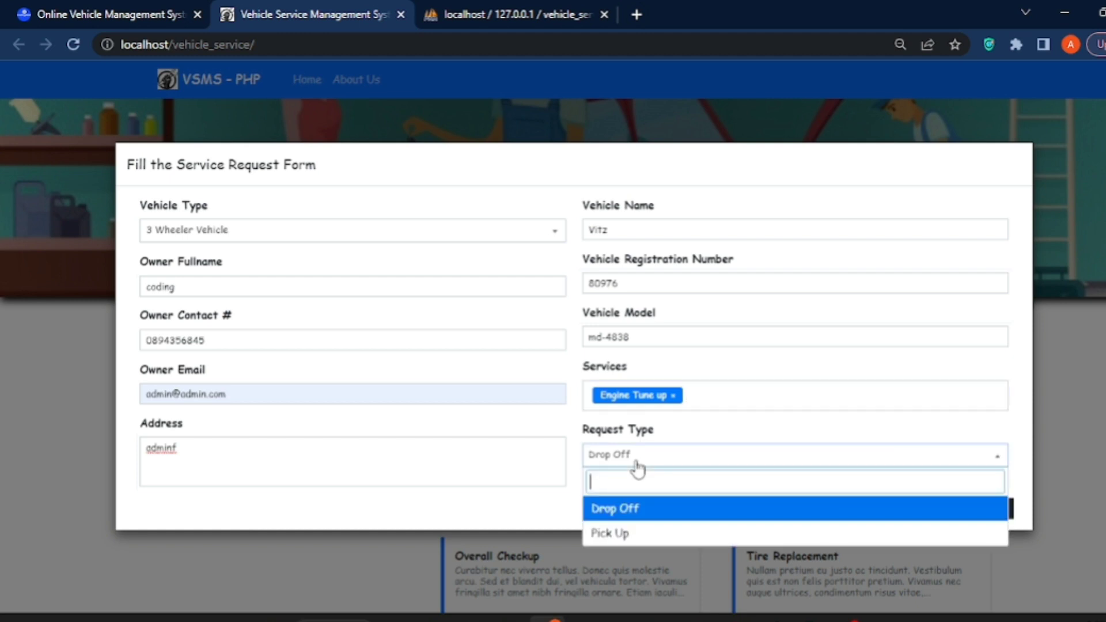
click(626, 531)
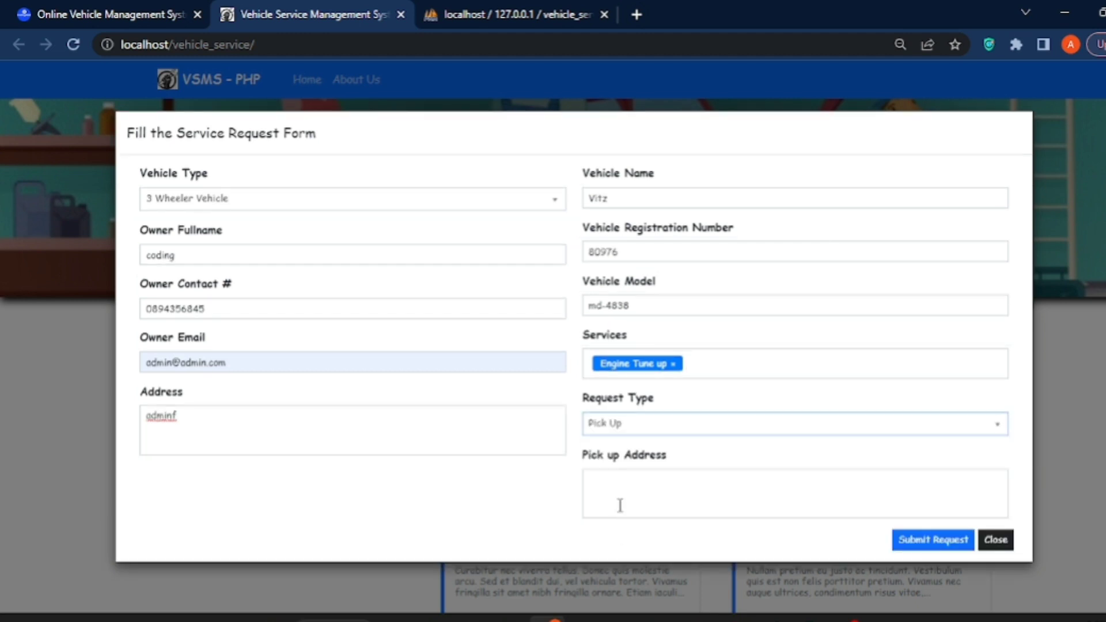
click(638, 434)
click(633, 487)
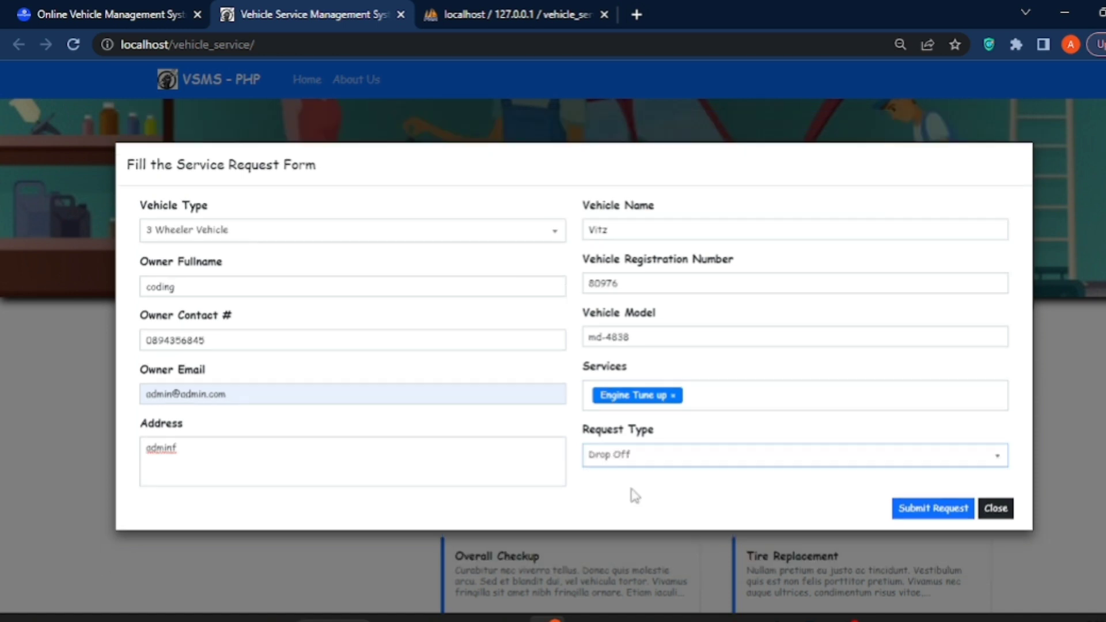
click(934, 508)
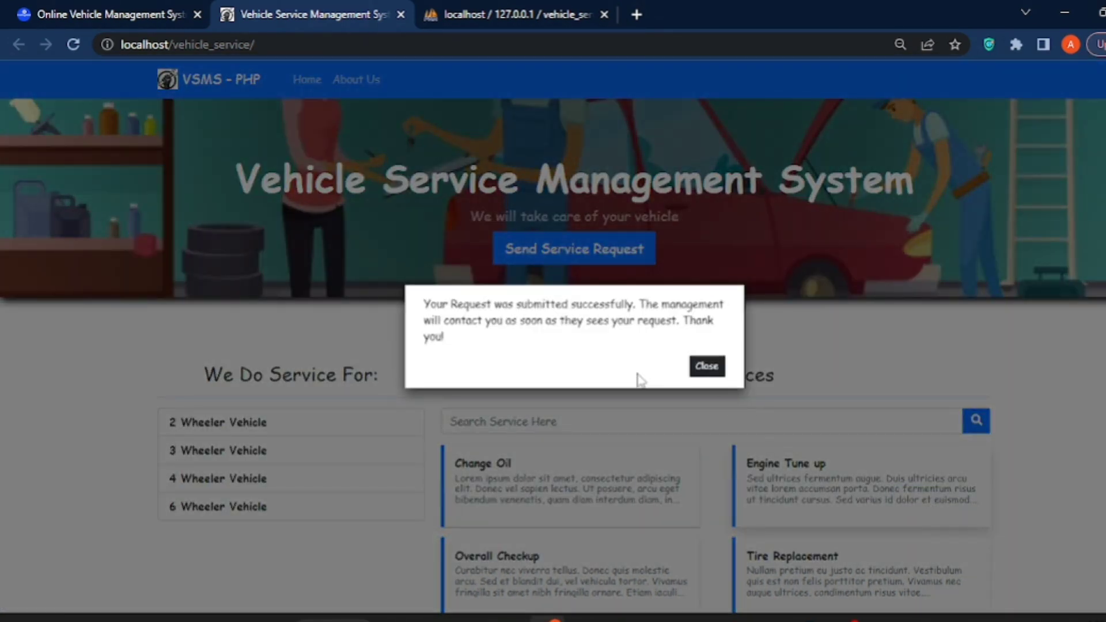
Close the success confirmation and put the caret at the end of the page URL
drag(424, 304, 723, 329)
click(553, 346)
click(707, 365)
scroll(553, 346, down, 3)
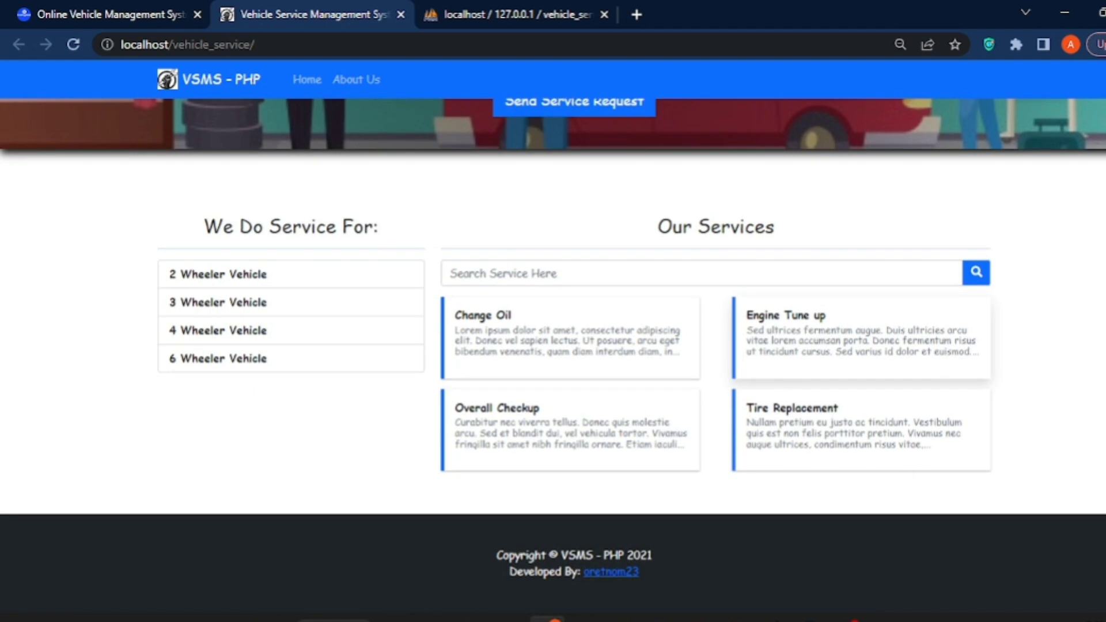
scroll(553, 346, up, 3)
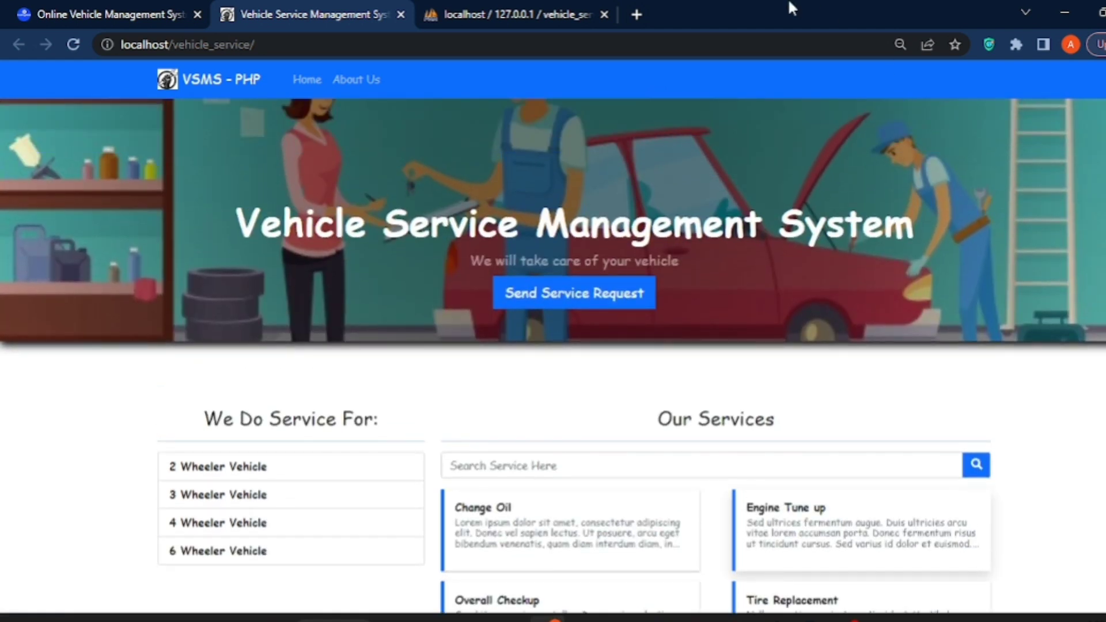
click(465, 44)
click(466, 46)
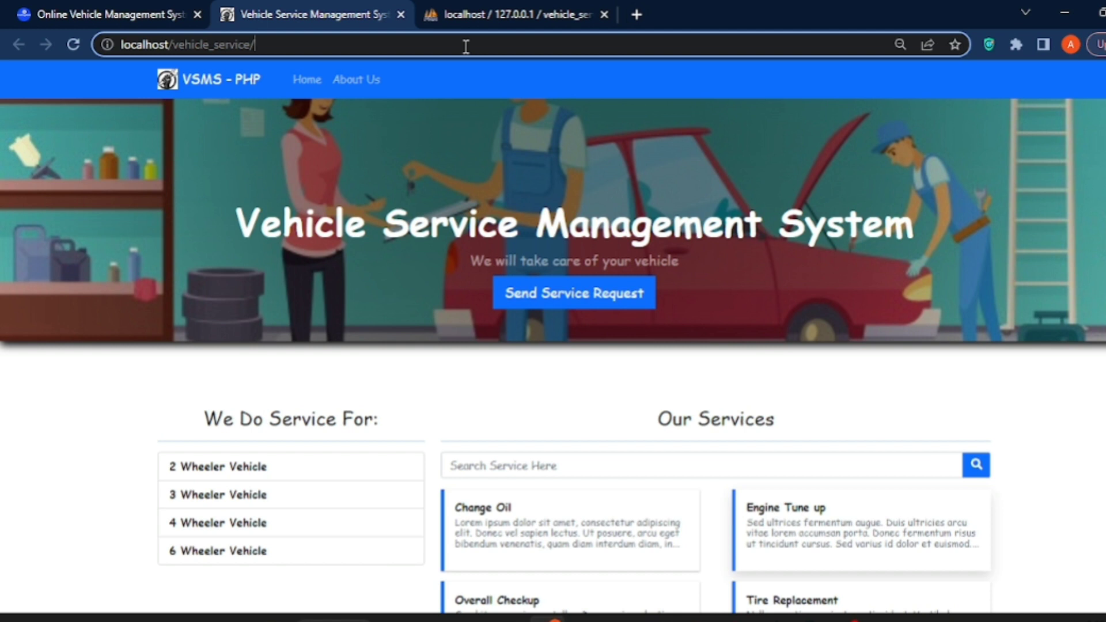
Load localhost/vehicle_service/admin and sign in with username admin and the admin password
text(admin)
key(Return)
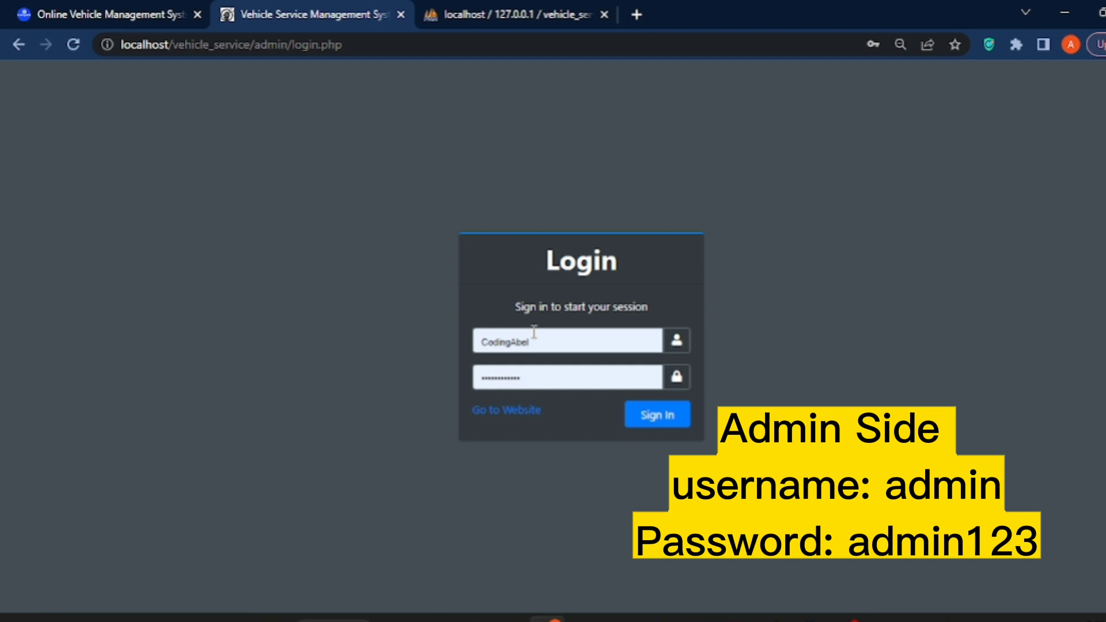
double_click(535, 340)
drag(546, 341, 483, 341)
text(admin)
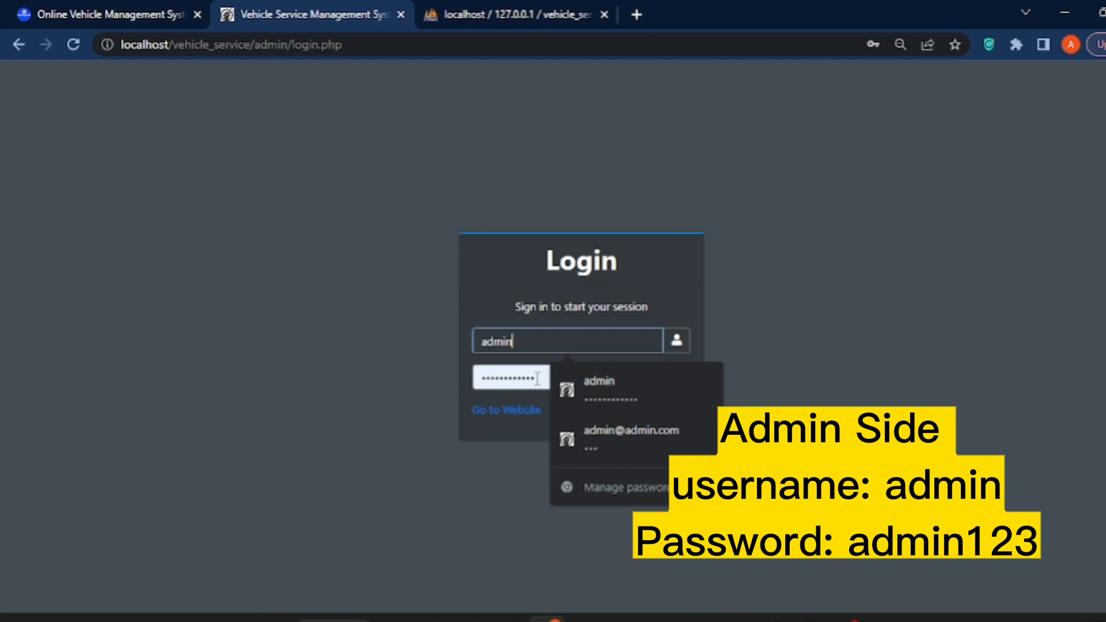
double_click(474, 380)
text(admin1)
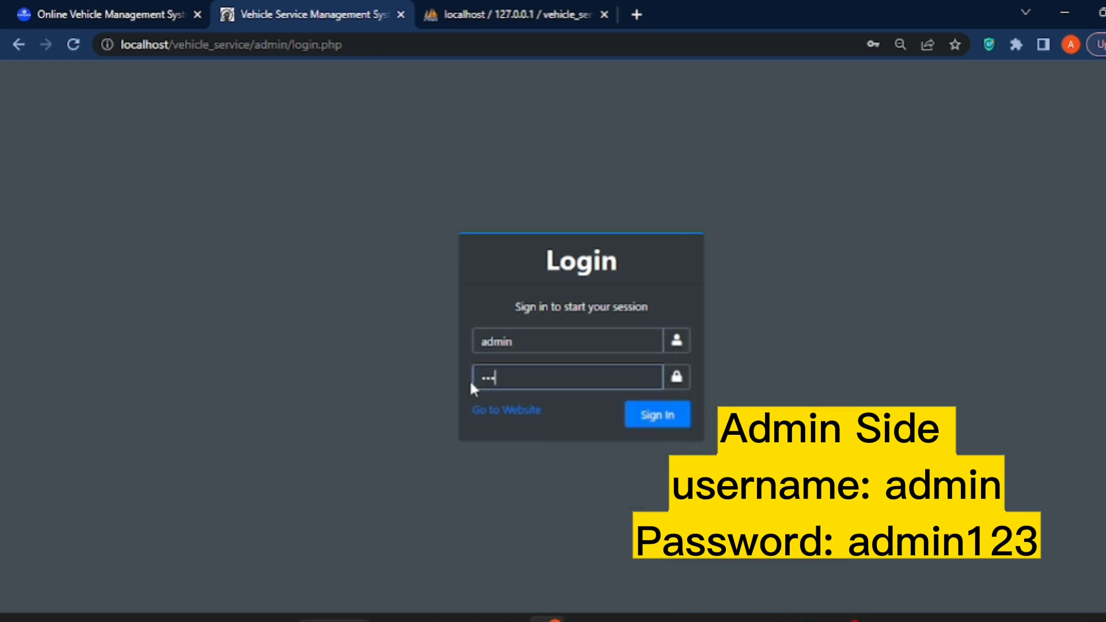
text(234)
key(Return)
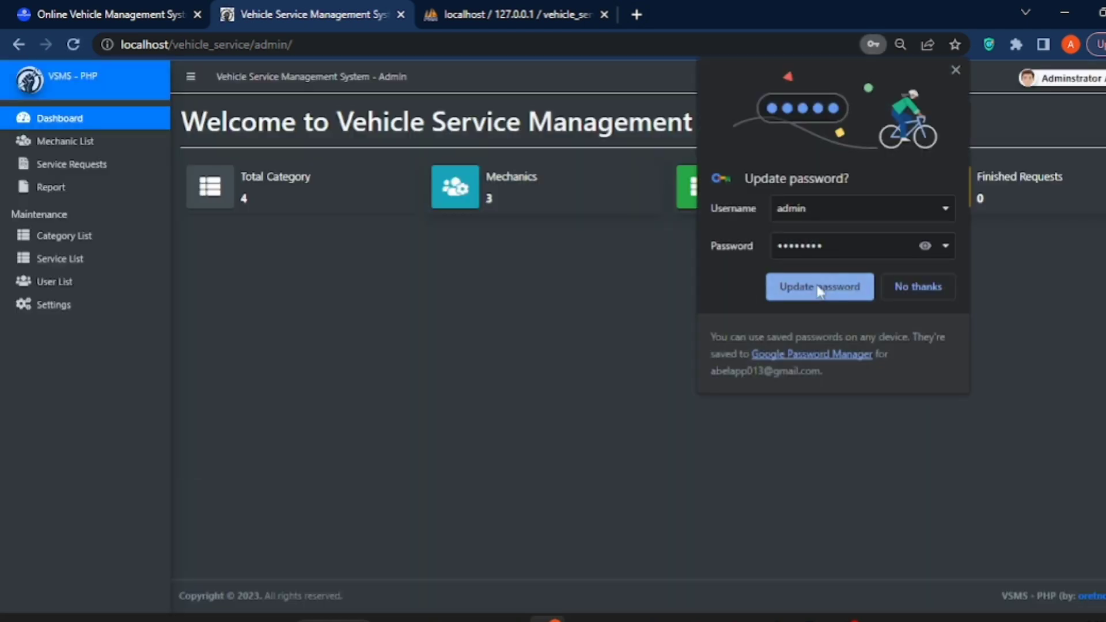
Dismiss Chrome's breached-password warning and decline the Update password prompt
click(925, 246)
click(919, 287)
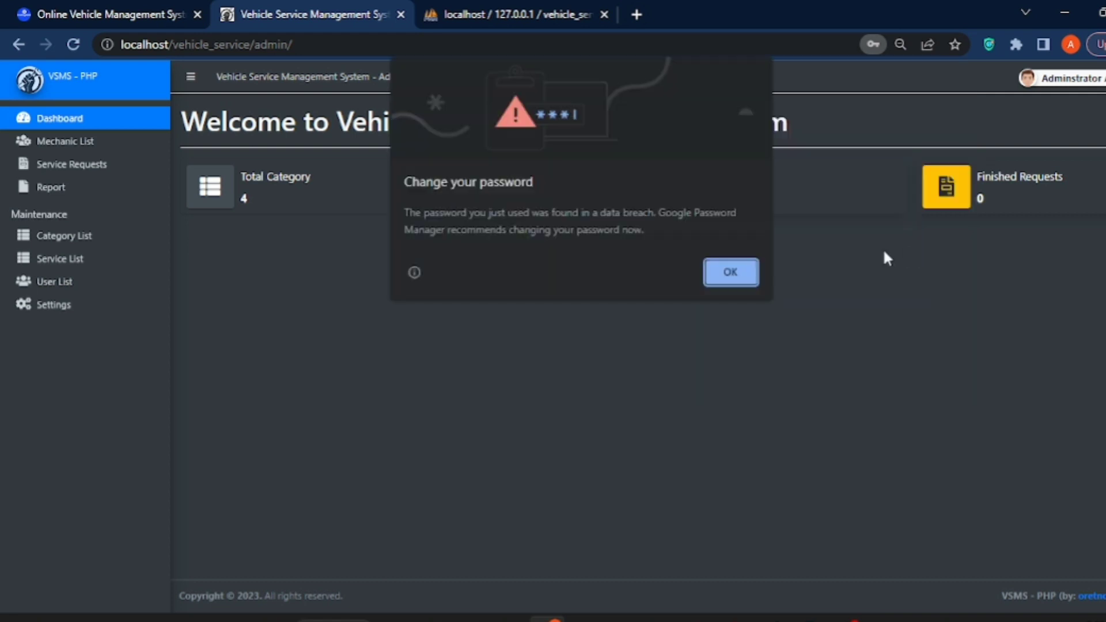
click(735, 272)
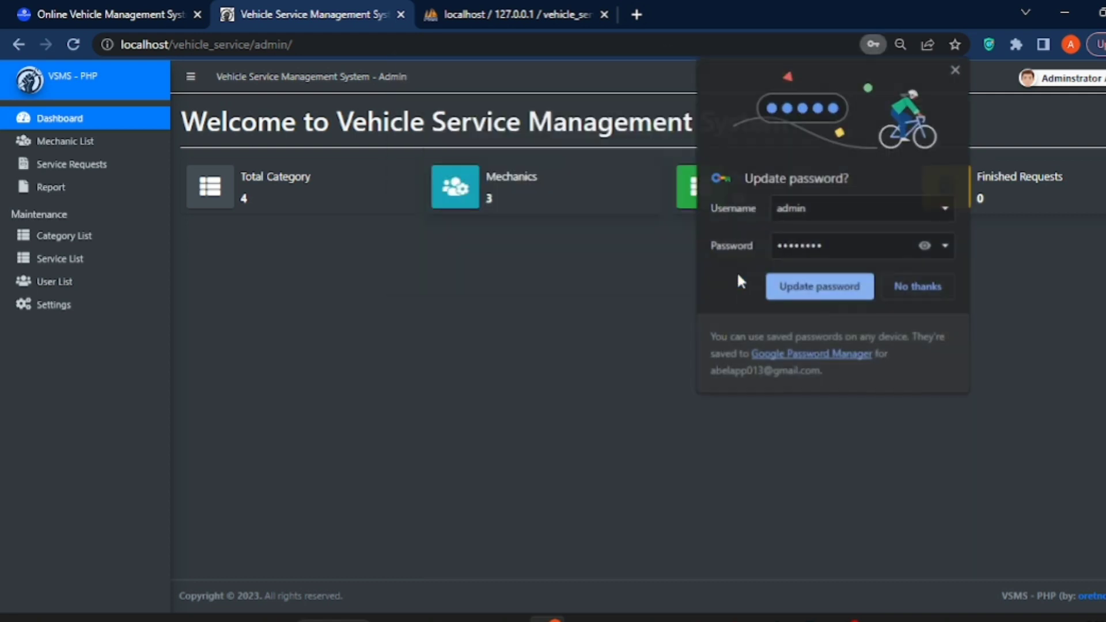
click(924, 245)
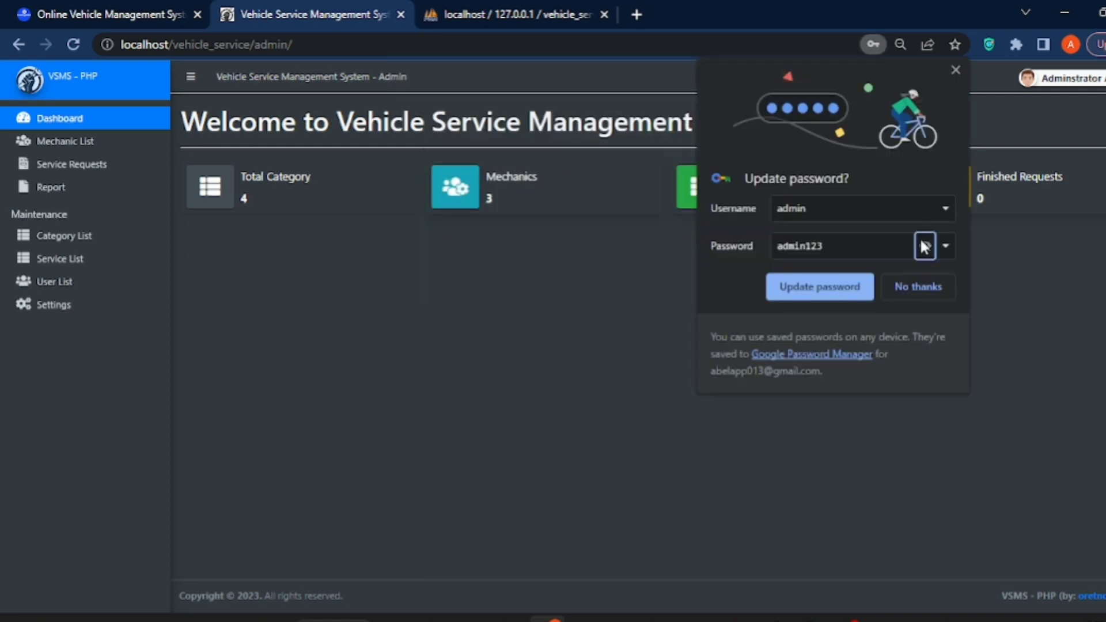
click(841, 254)
double_click(842, 254)
click(828, 249)
double_click(829, 249)
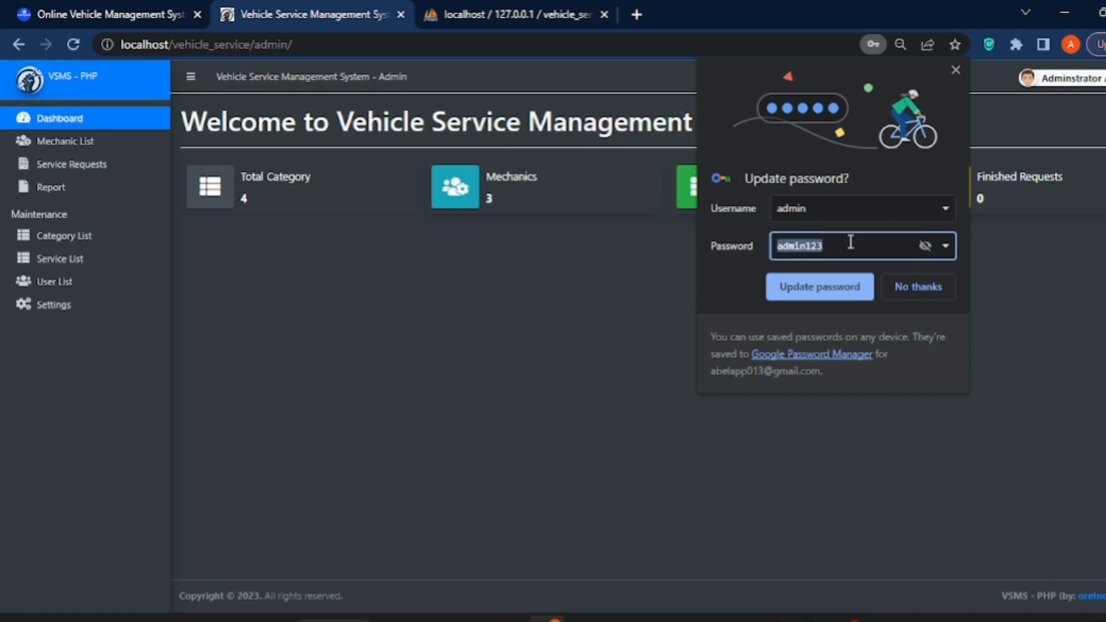
click(924, 285)
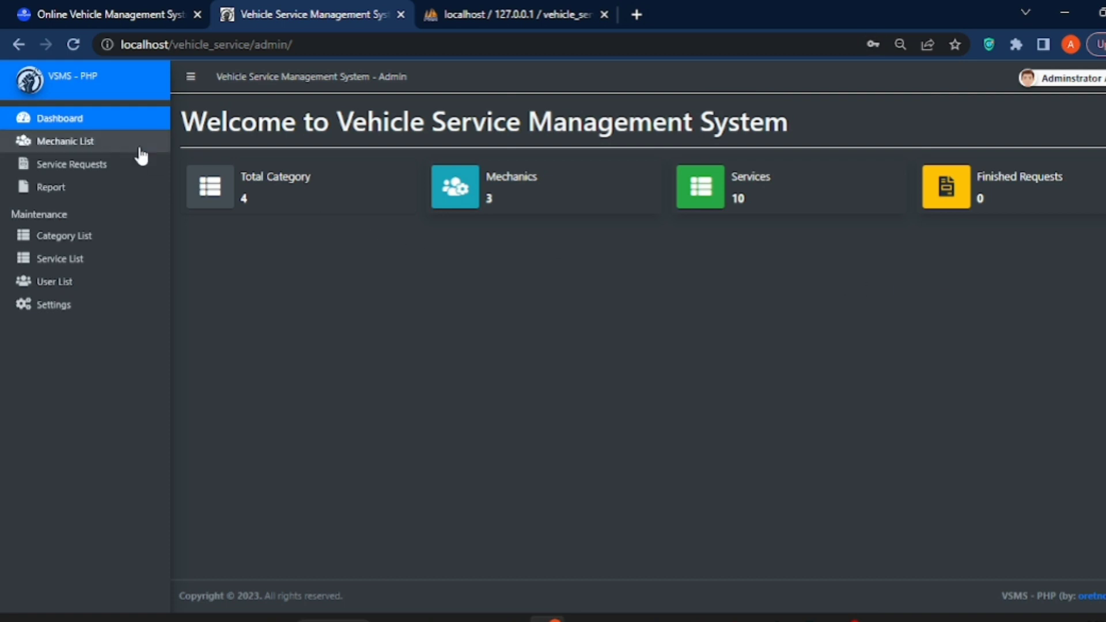
click(89, 147)
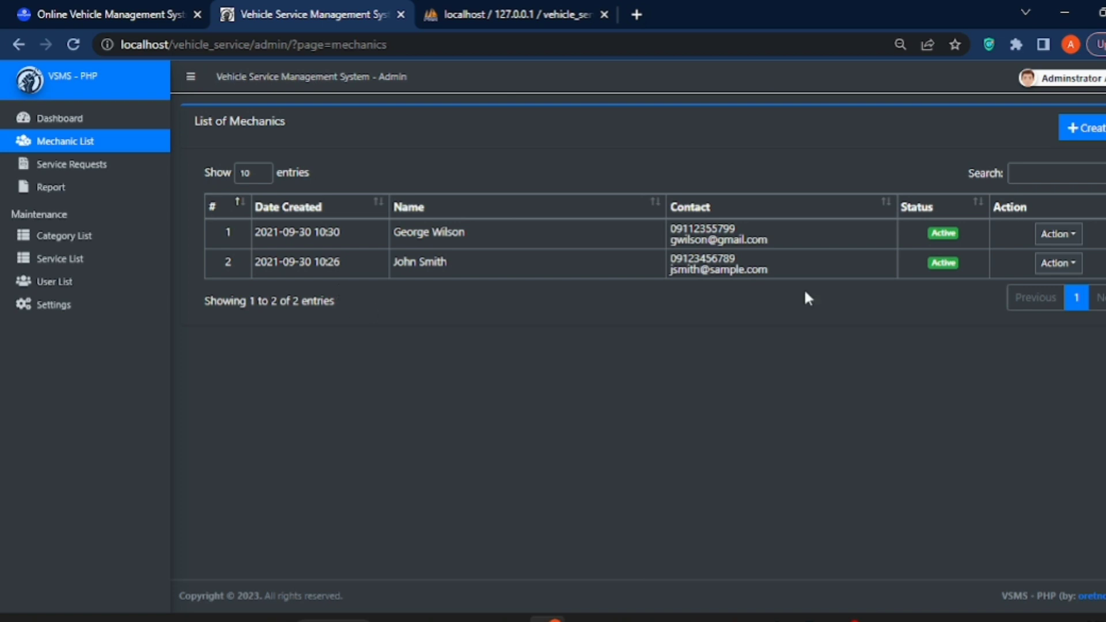
Create an Active mechanic with autofilled full name, contact number and e-mail, and save it
click(1089, 132)
click(326, 188)
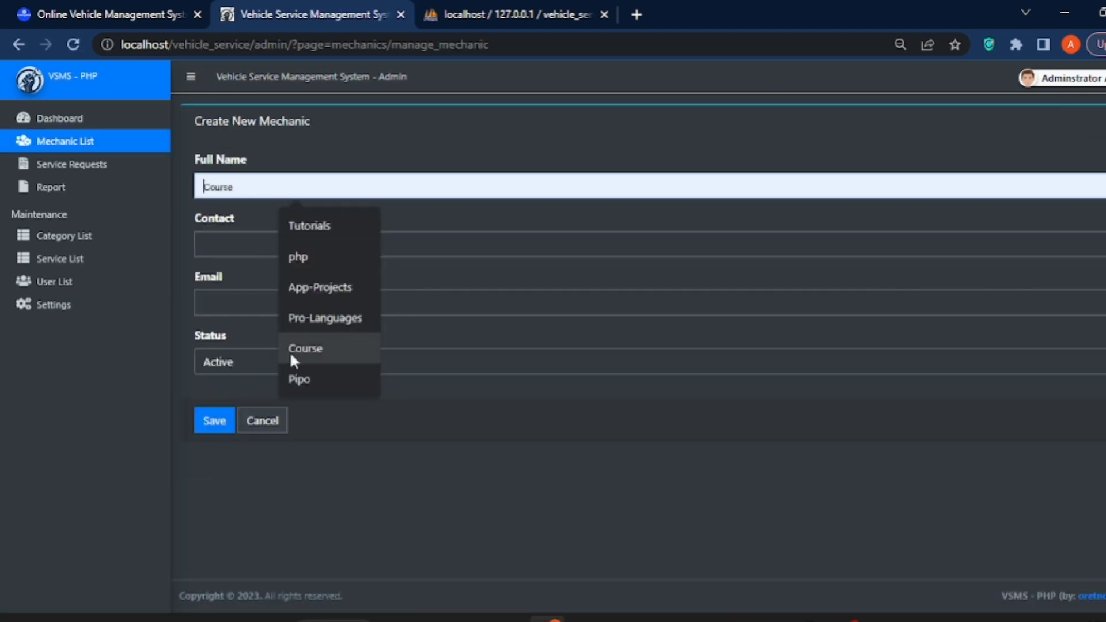
click(297, 379)
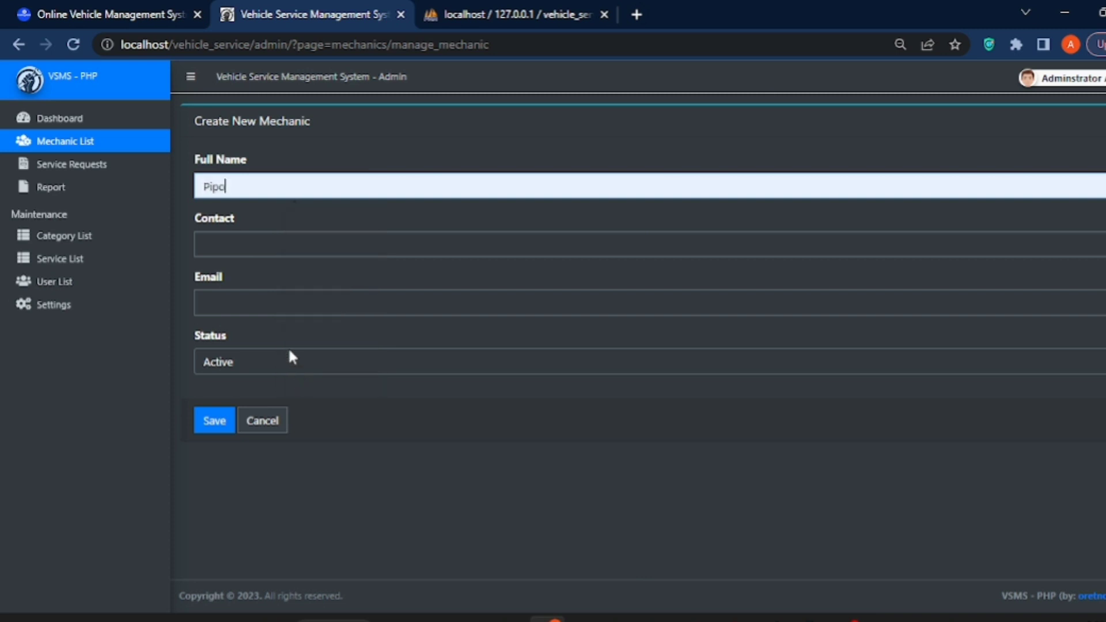
click(268, 245)
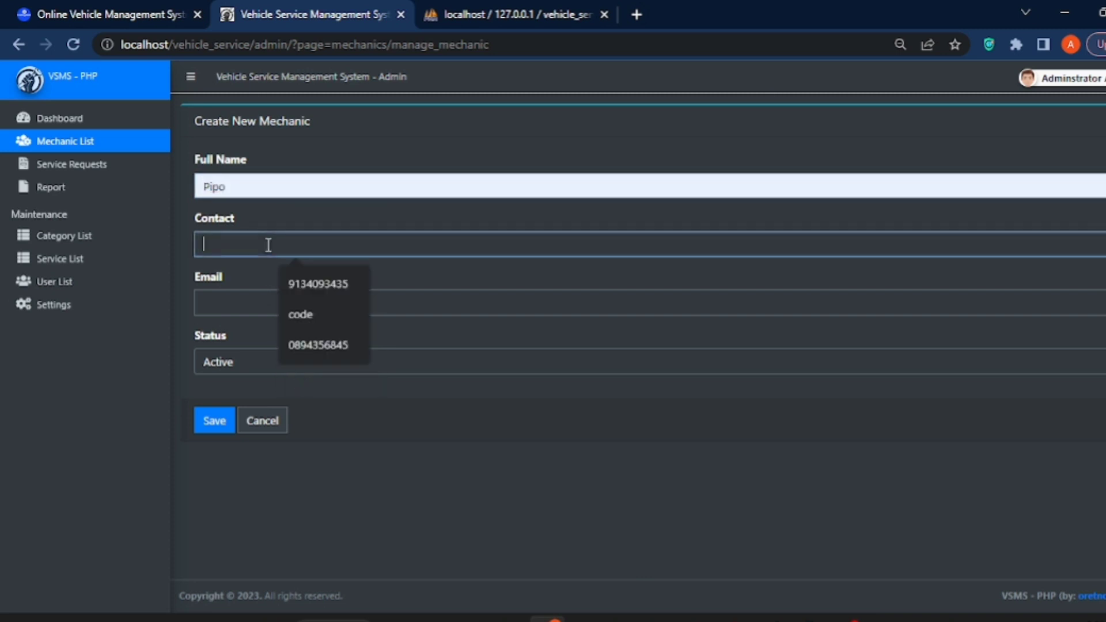
click(297, 339)
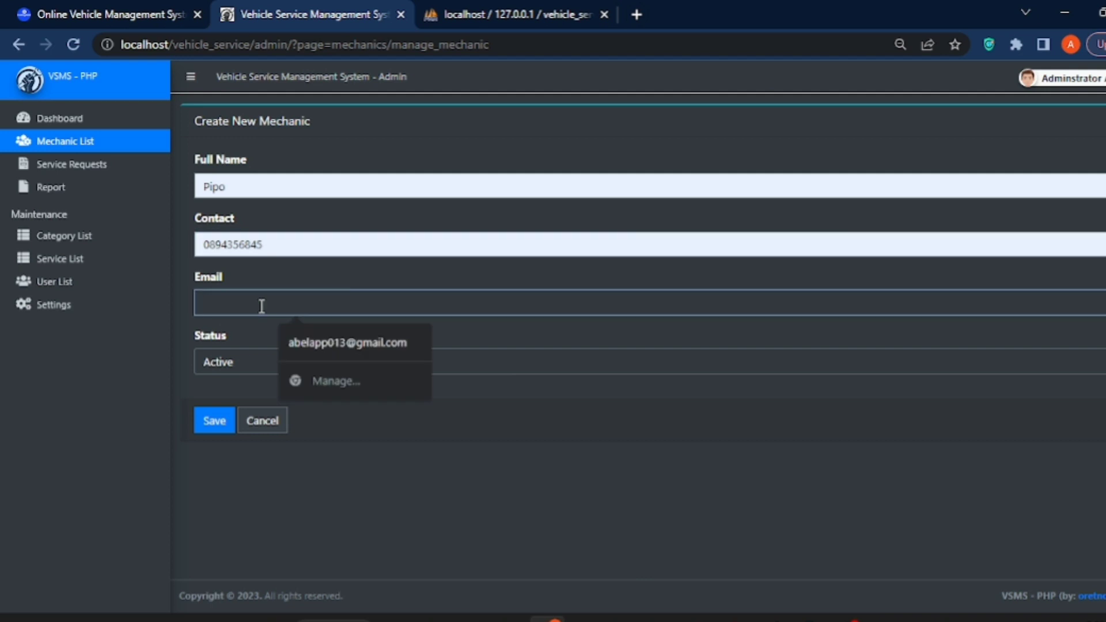
text(ad)
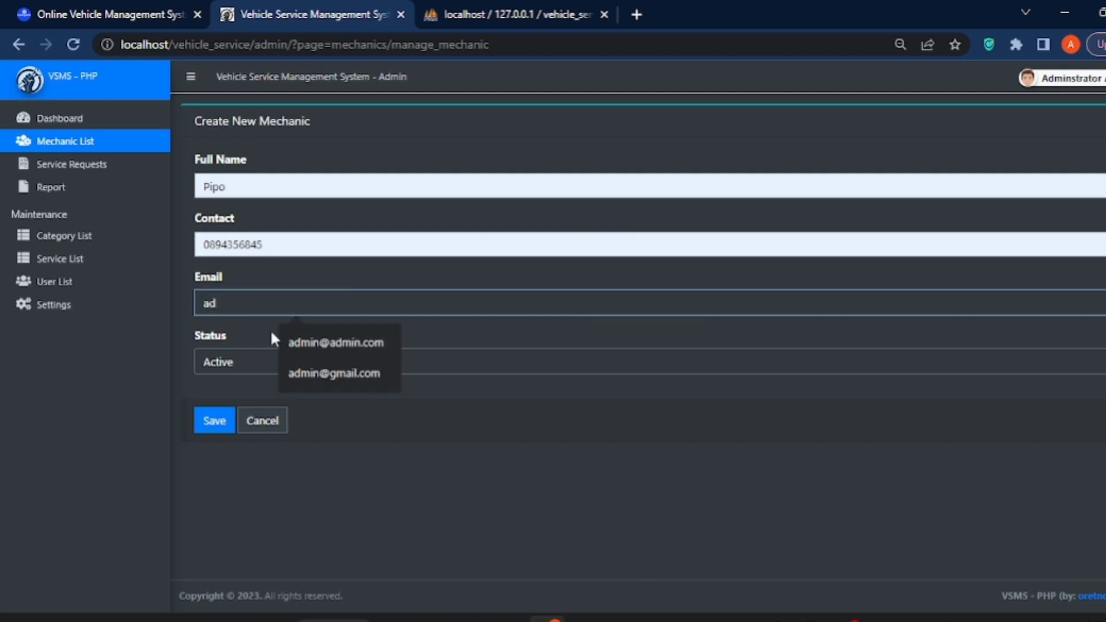
click(295, 344)
click(280, 362)
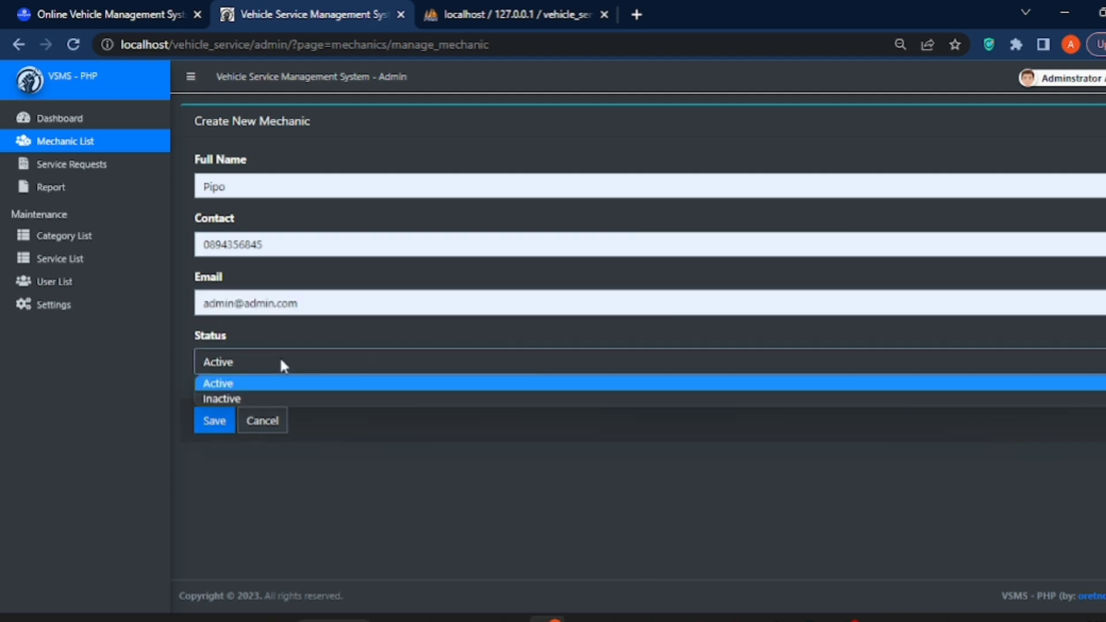
click(258, 384)
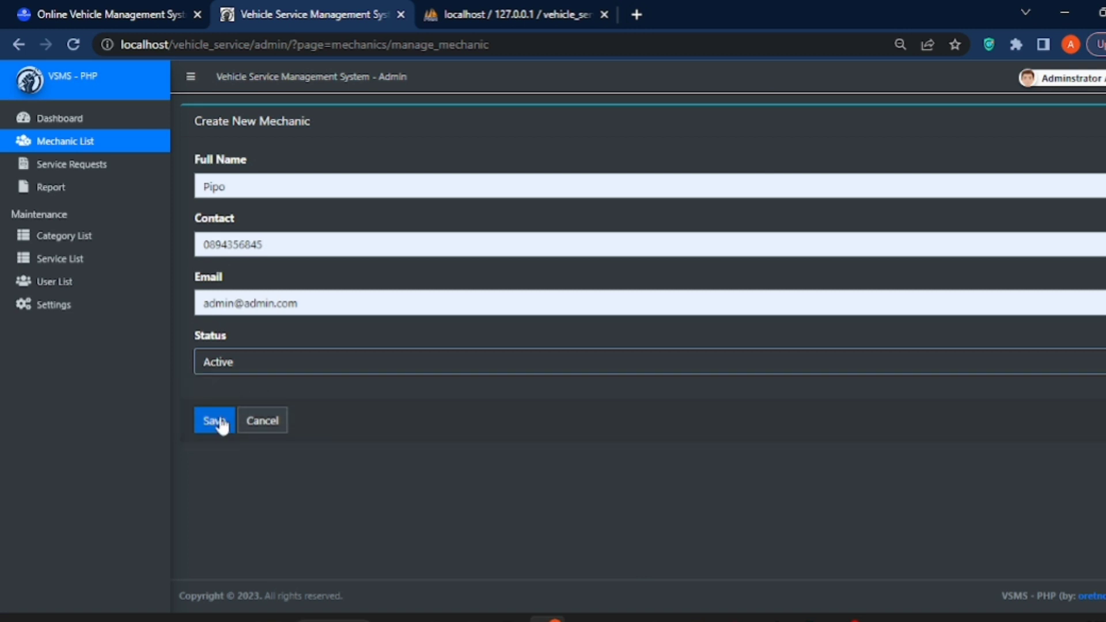
click(220, 422)
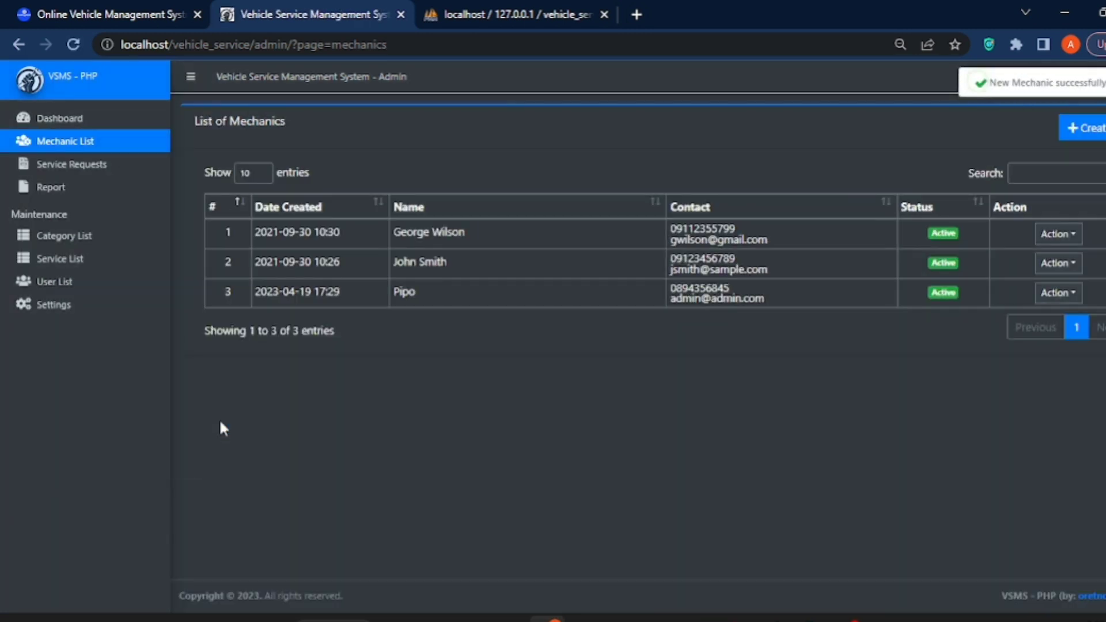
click(69, 165)
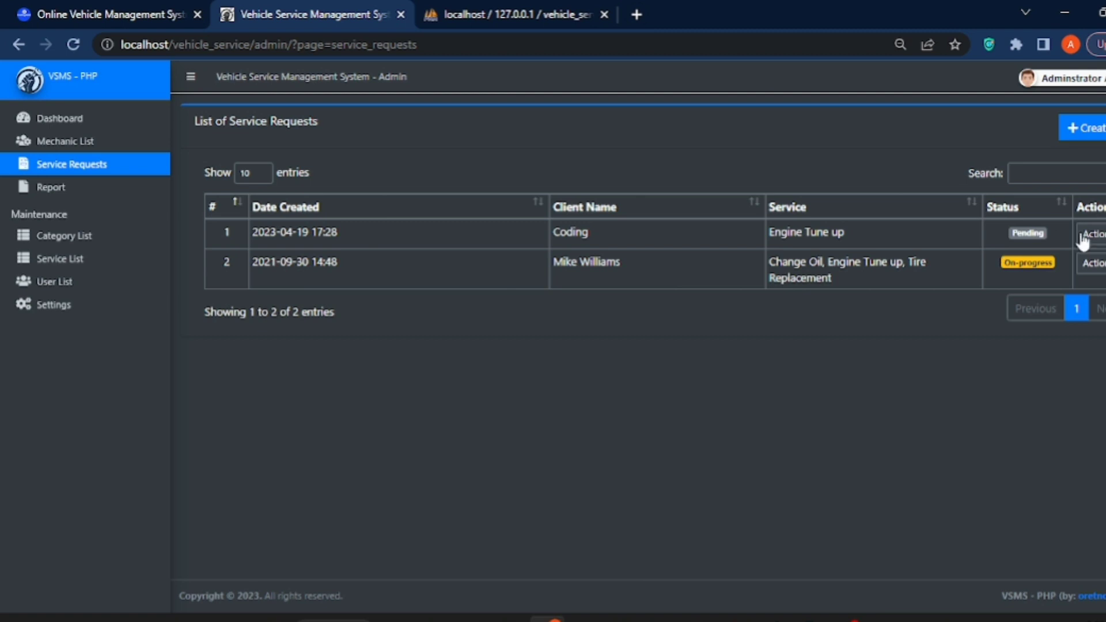
View the newest Engine Tune up request's details, close them, and open the service requests report
click(1092, 262)
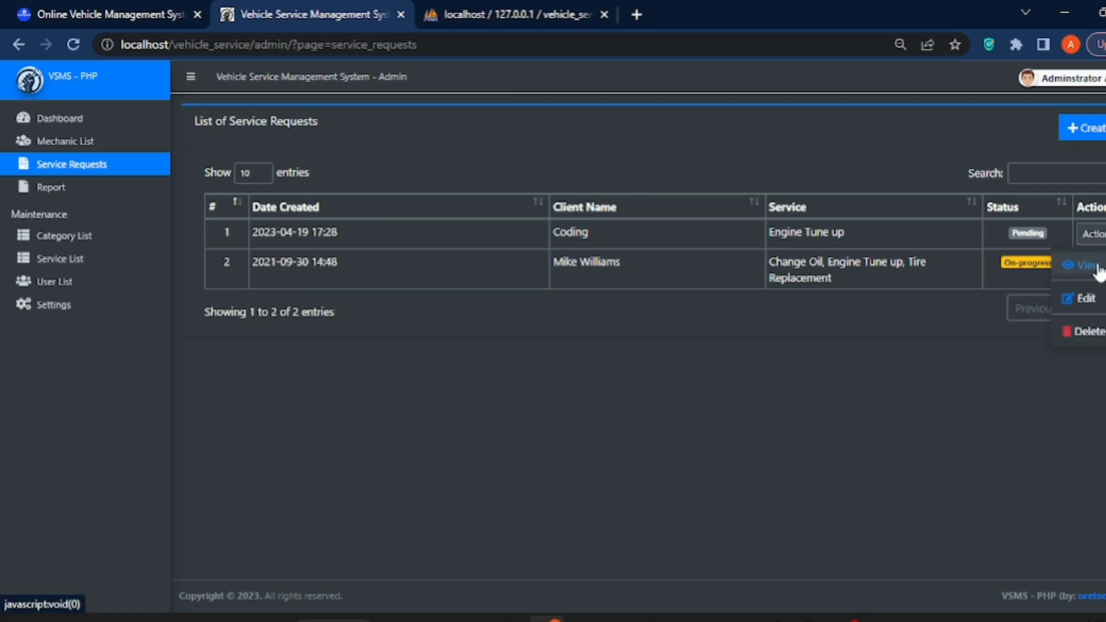
click(1096, 267)
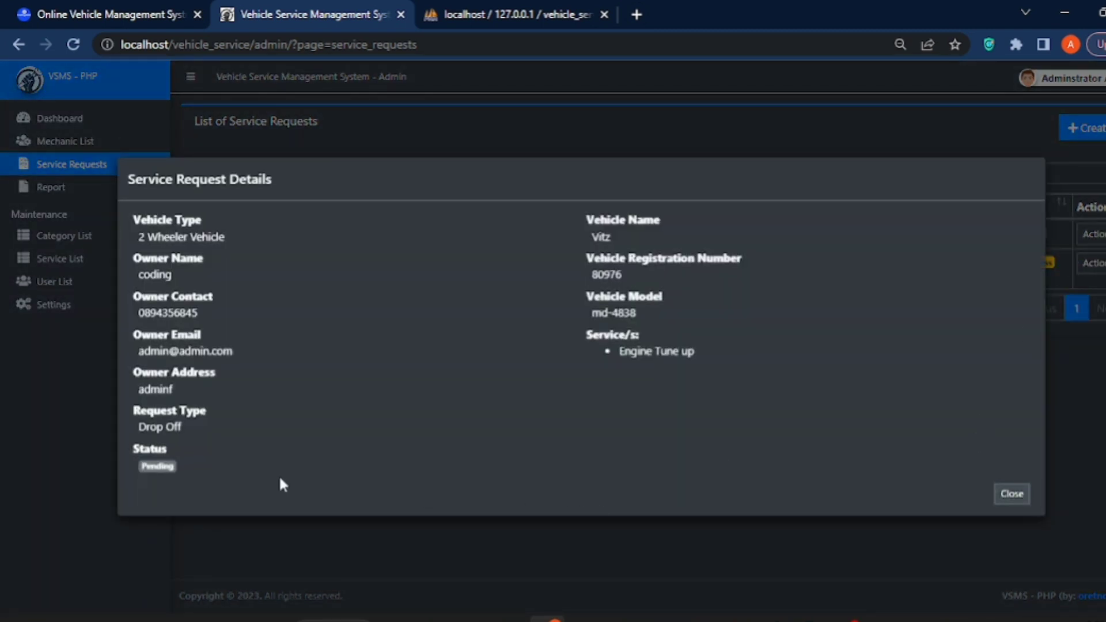
click(156, 469)
click(1012, 495)
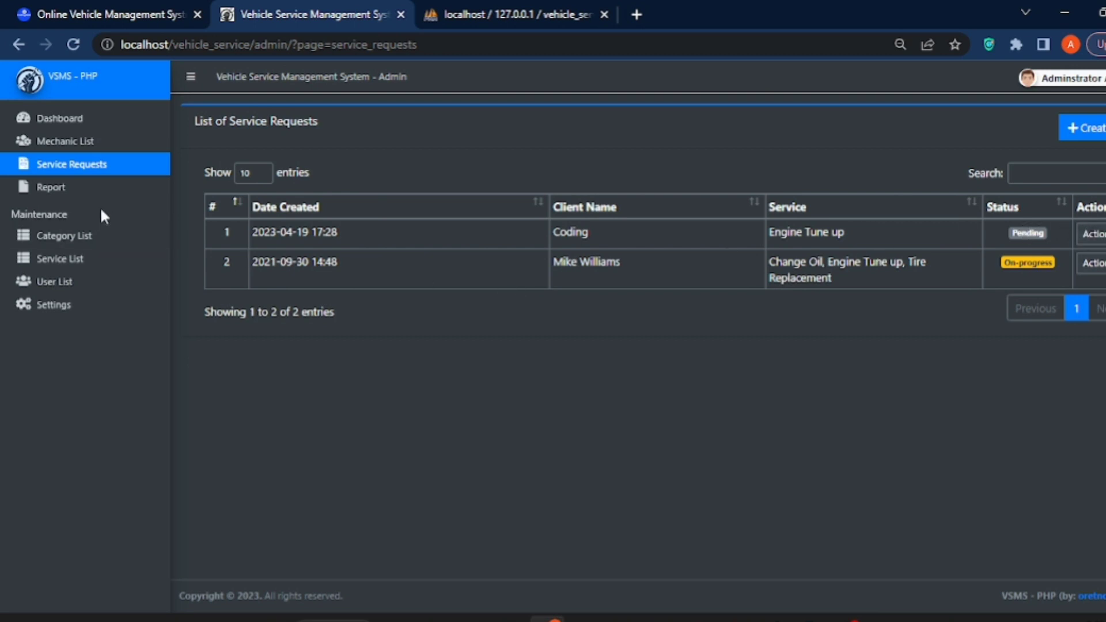
click(62, 199)
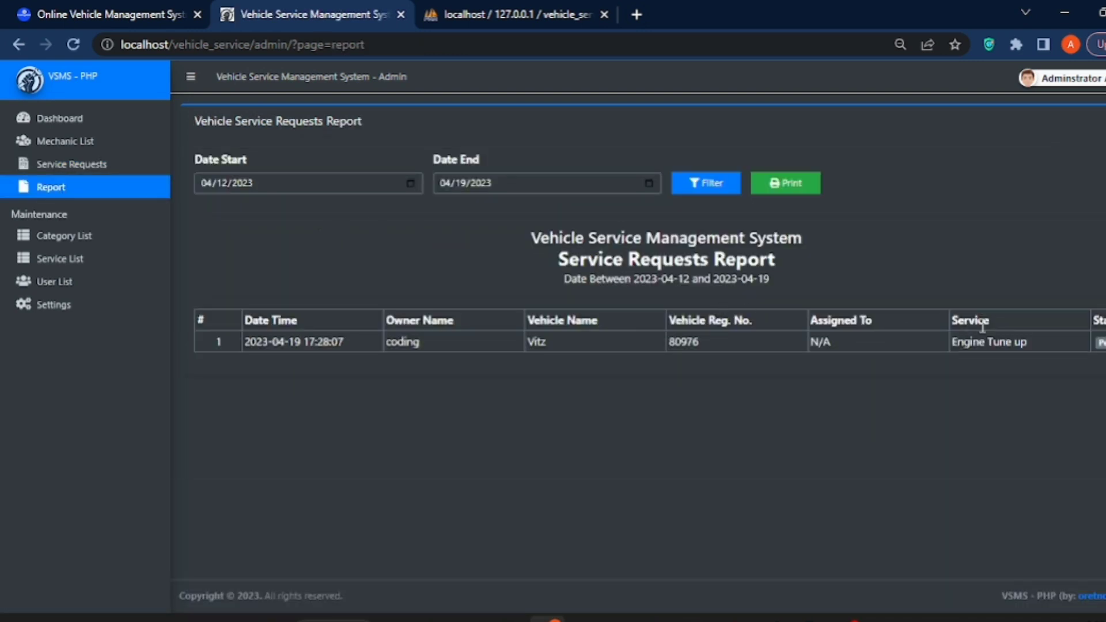
click(73, 244)
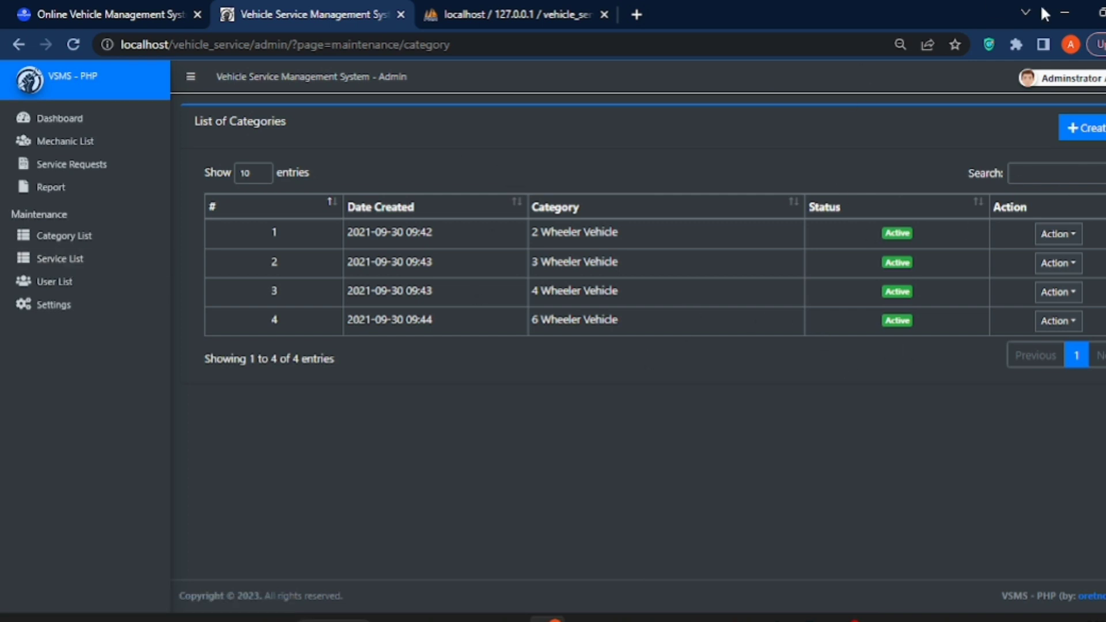
Create a new category and type the name 'wheeler vehicle', fixing the typos
click(1086, 130)
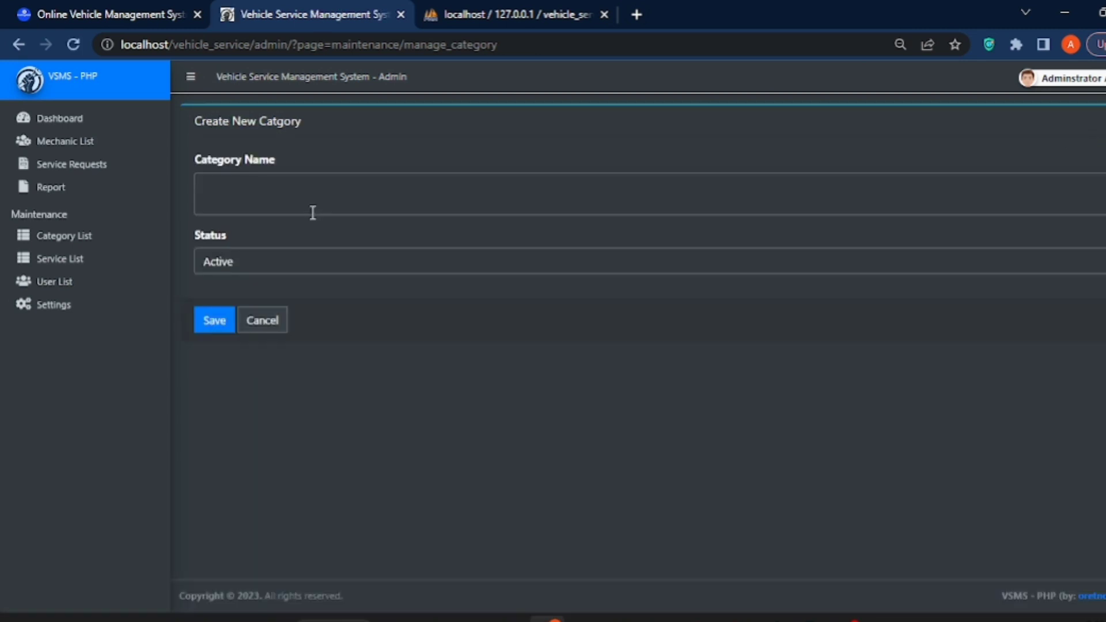
click(310, 200)
text(w)
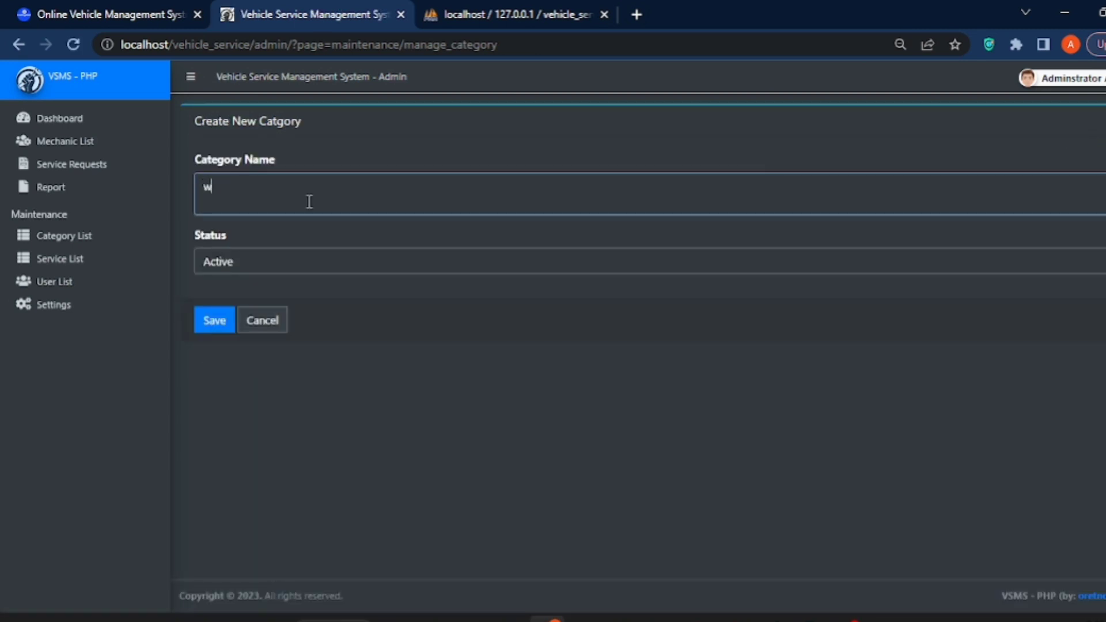
text(heeler vicl)
key(BackSpace)
key(BackSpace)
key(BackSpace)
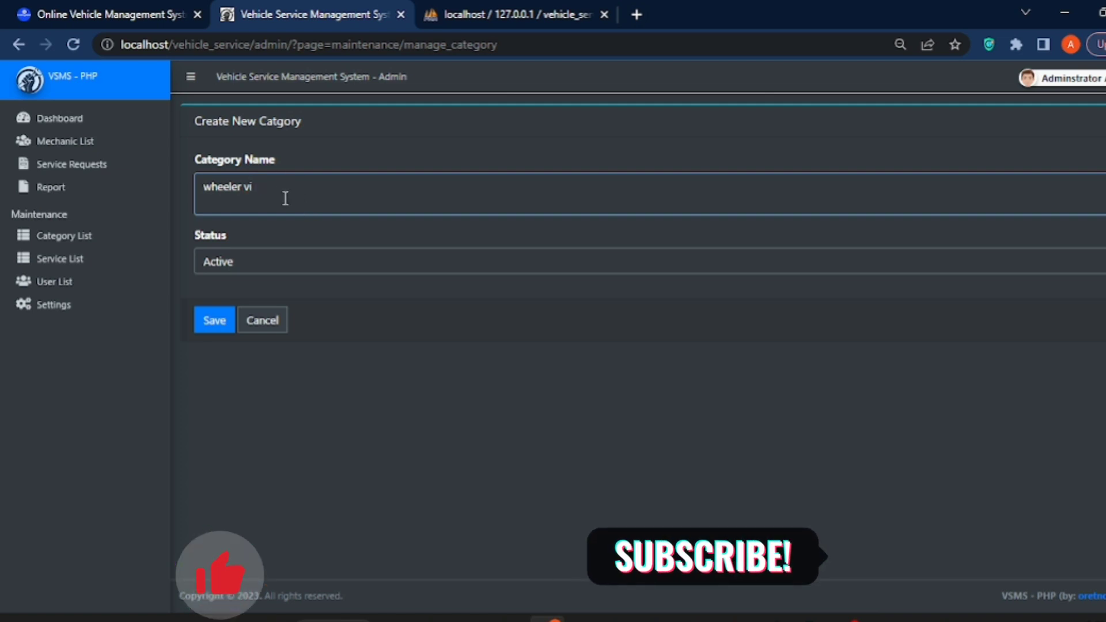
text(echile)
key(BackSpace)
key(BackSpace)
text(cle)
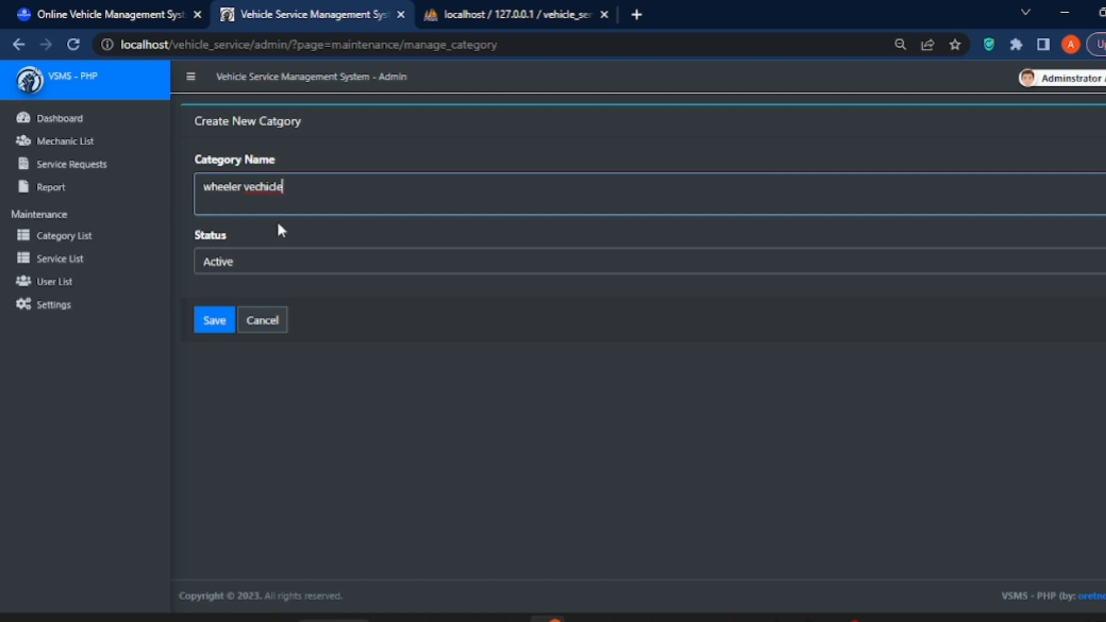
click(260, 187)
key(BackSpace)
Keep the status Active, extend the name to 'wheeler vehicle 5', and save
click(252, 262)
click(241, 283)
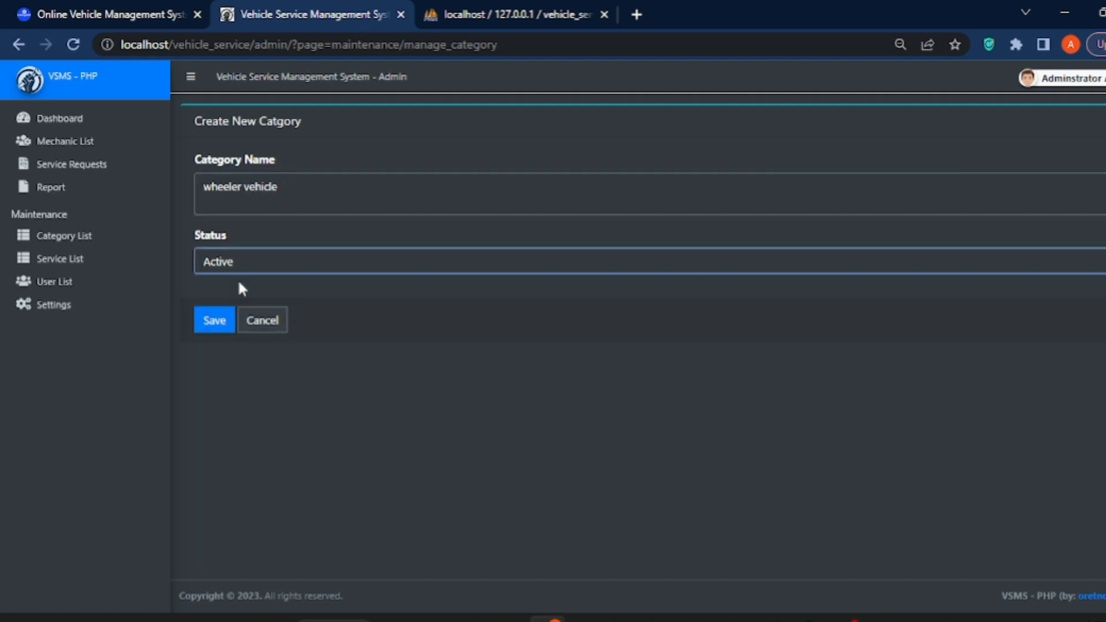
click(286, 183)
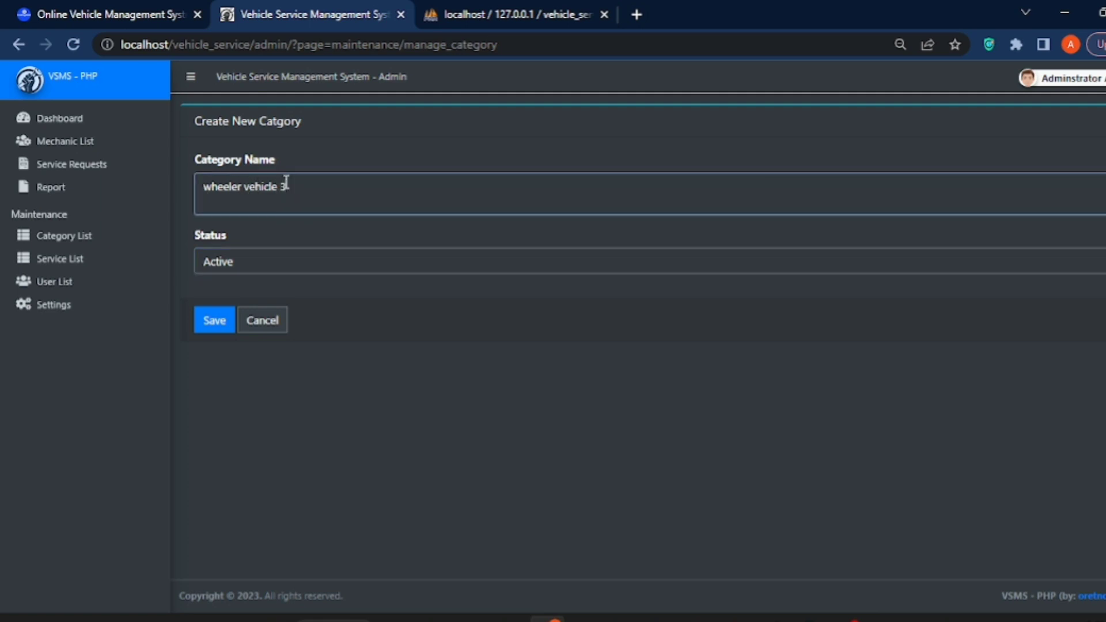
text(5)
click(215, 320)
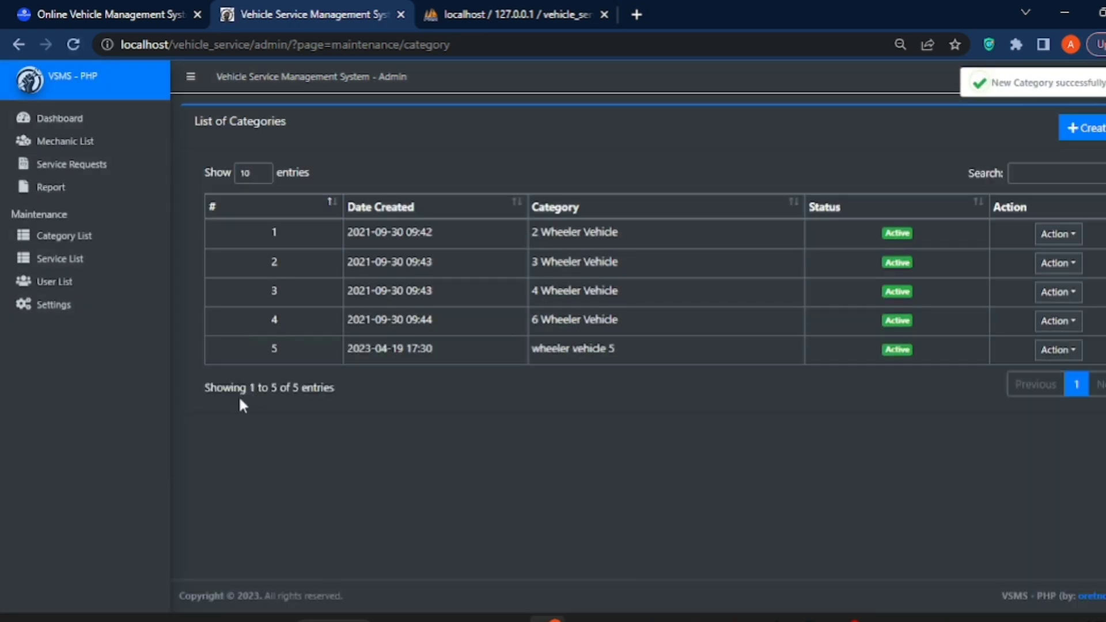
click(89, 260)
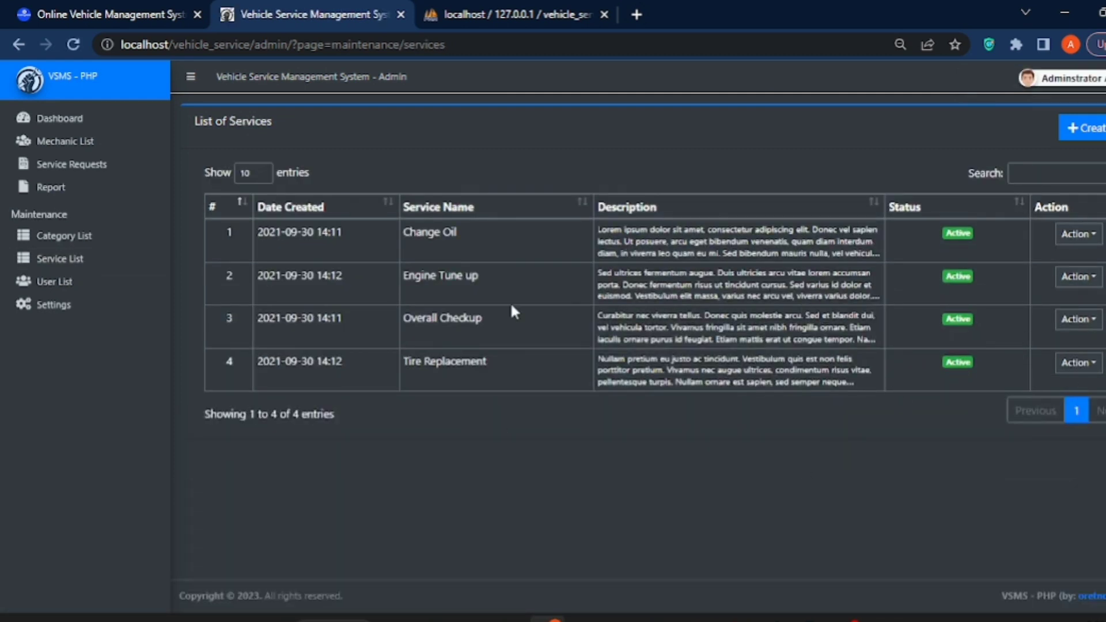
Review the User List and system Settings, then return to the dashboard showing 5 categories and 6 mechanics
click(62, 285)
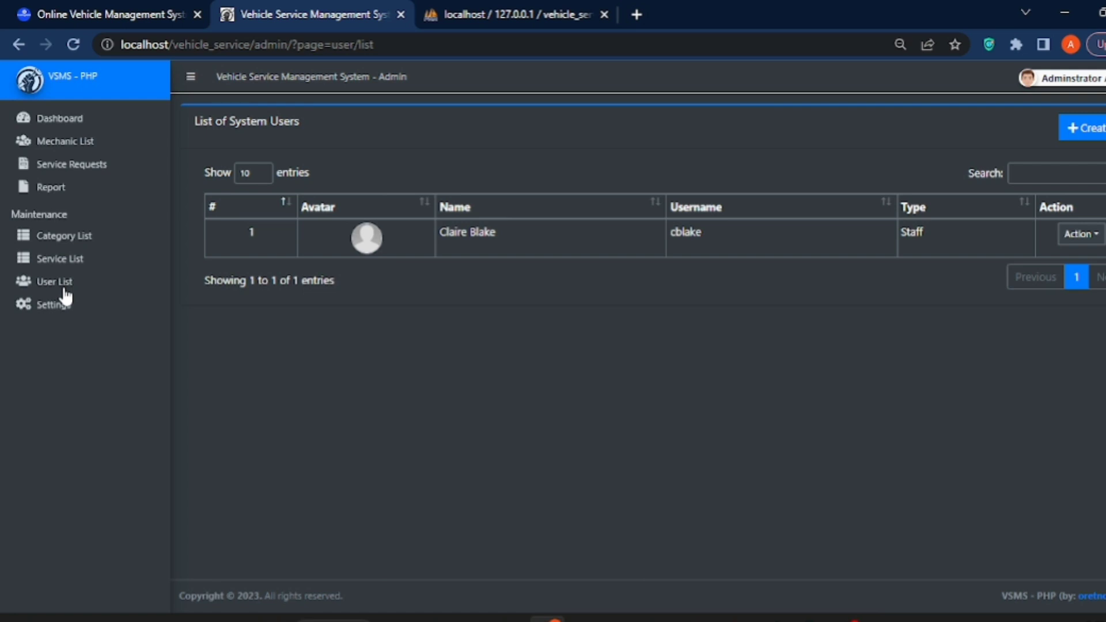
click(62, 310)
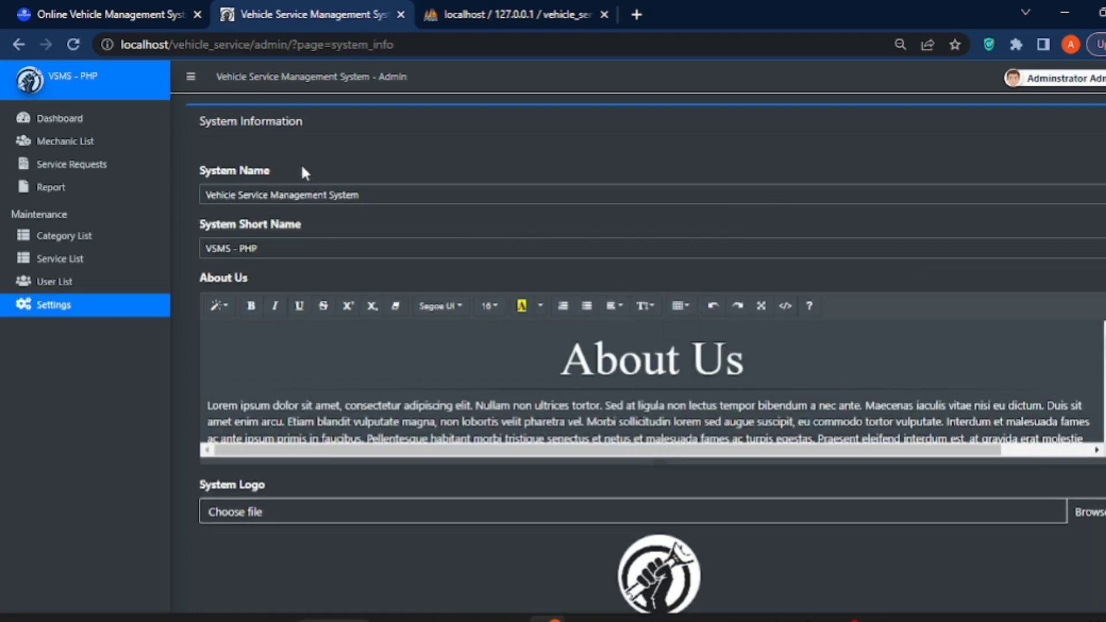
click(66, 120)
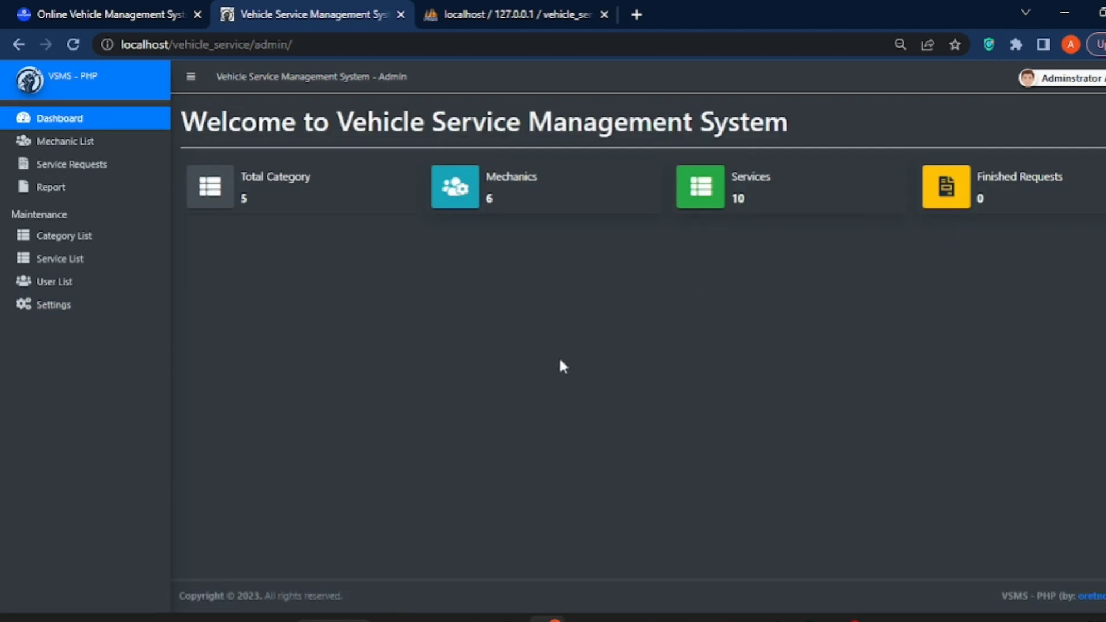
click(1082, 81)
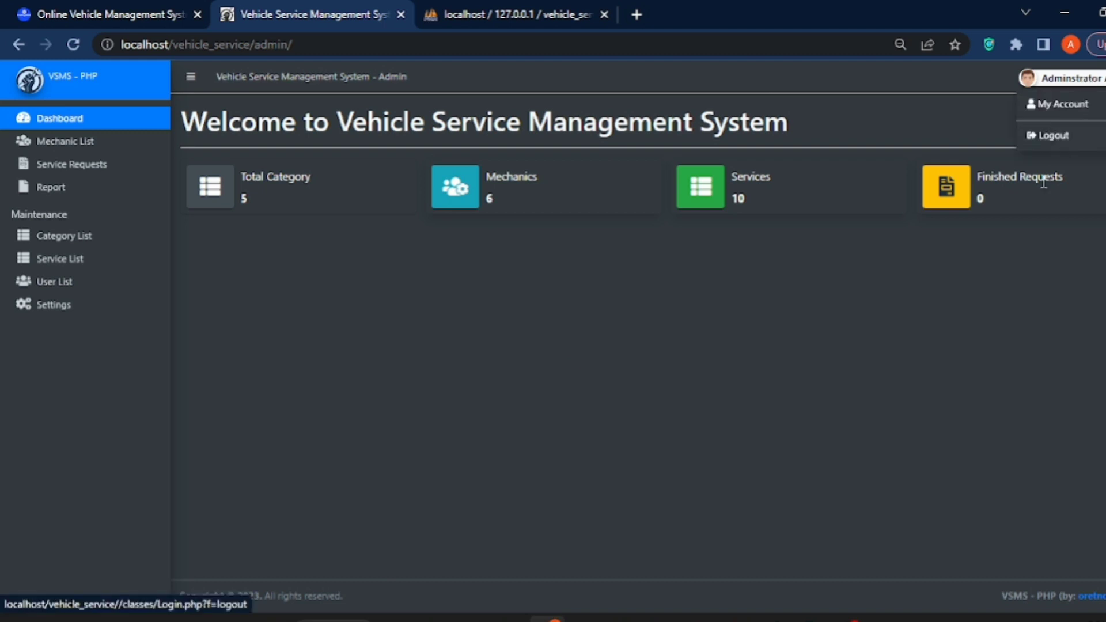
Log out of admin and confirm wheeler vehicle 5 is listed under We Do Service For on the public site, then view About Us
click(1052, 134)
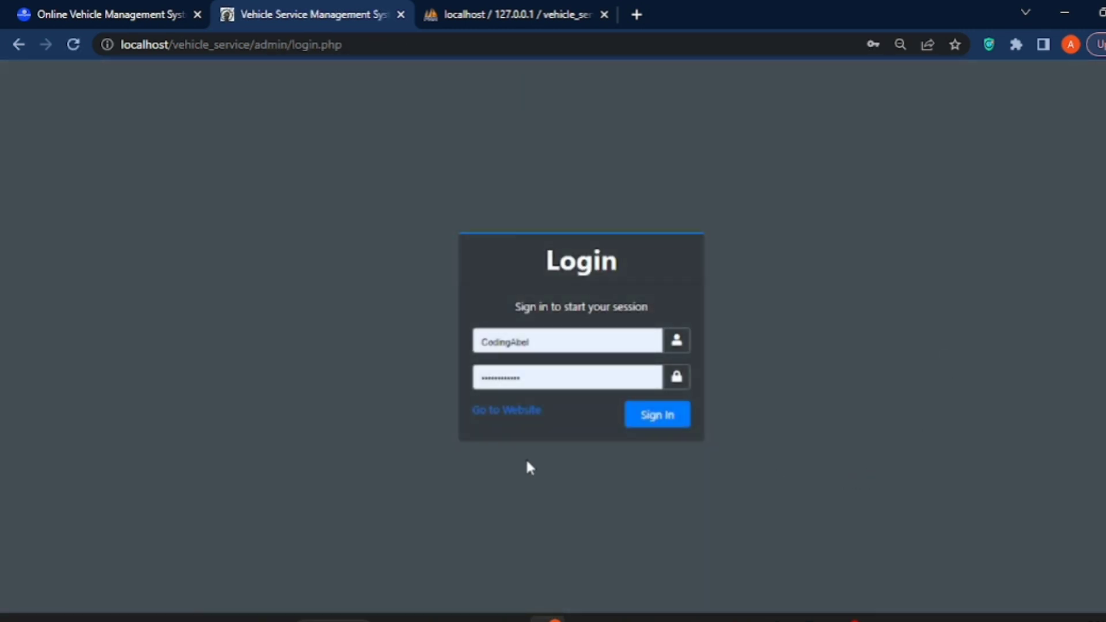
click(500, 412)
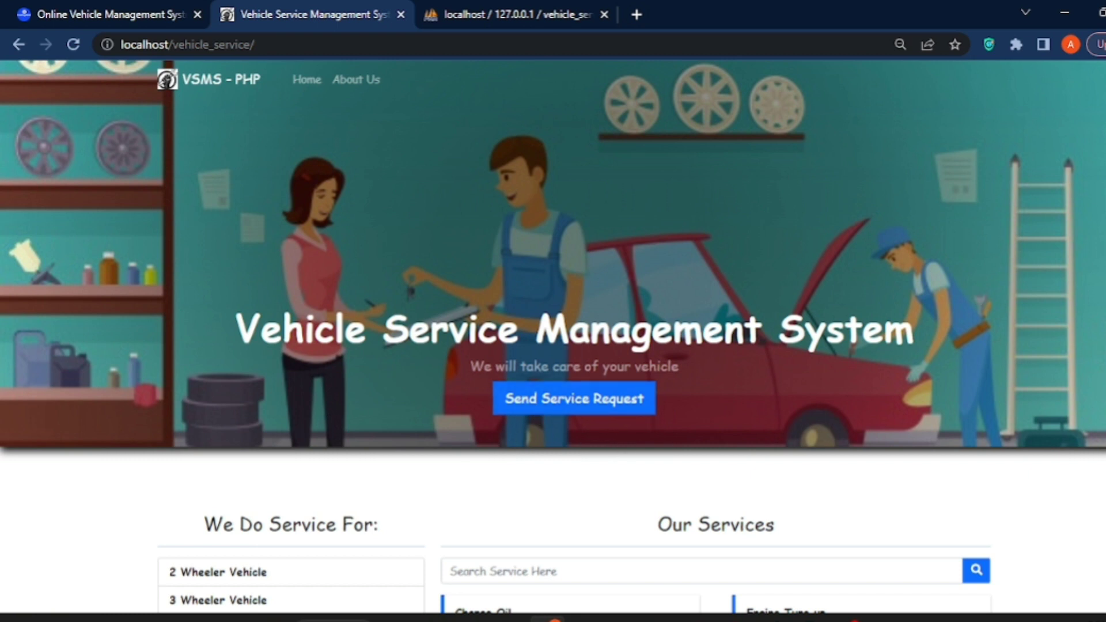
scroll(507, 433, down, 3)
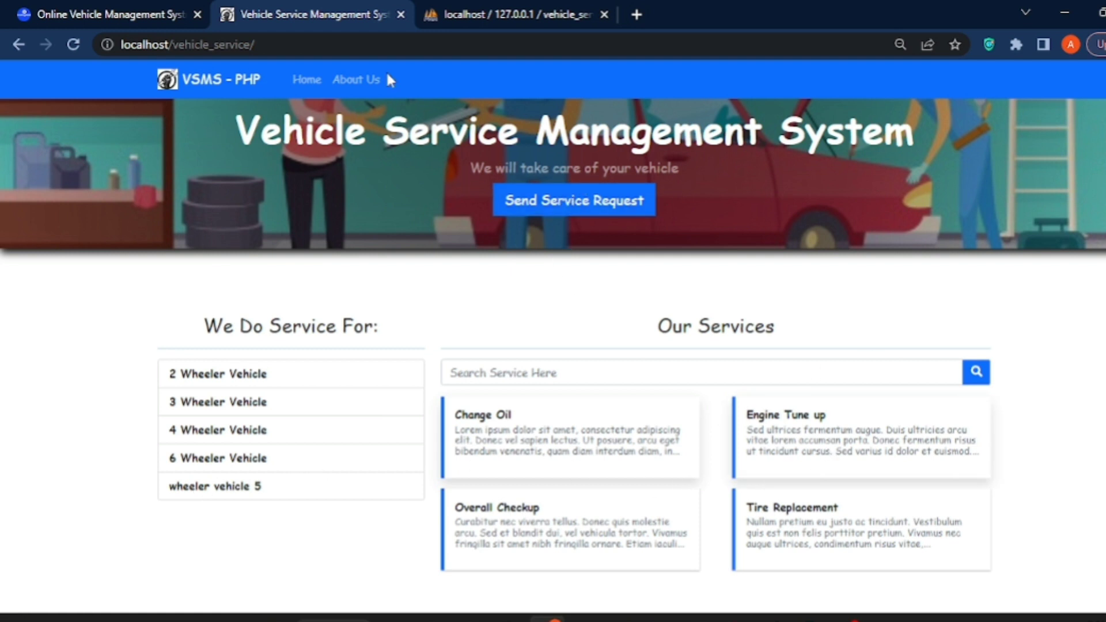
click(360, 80)
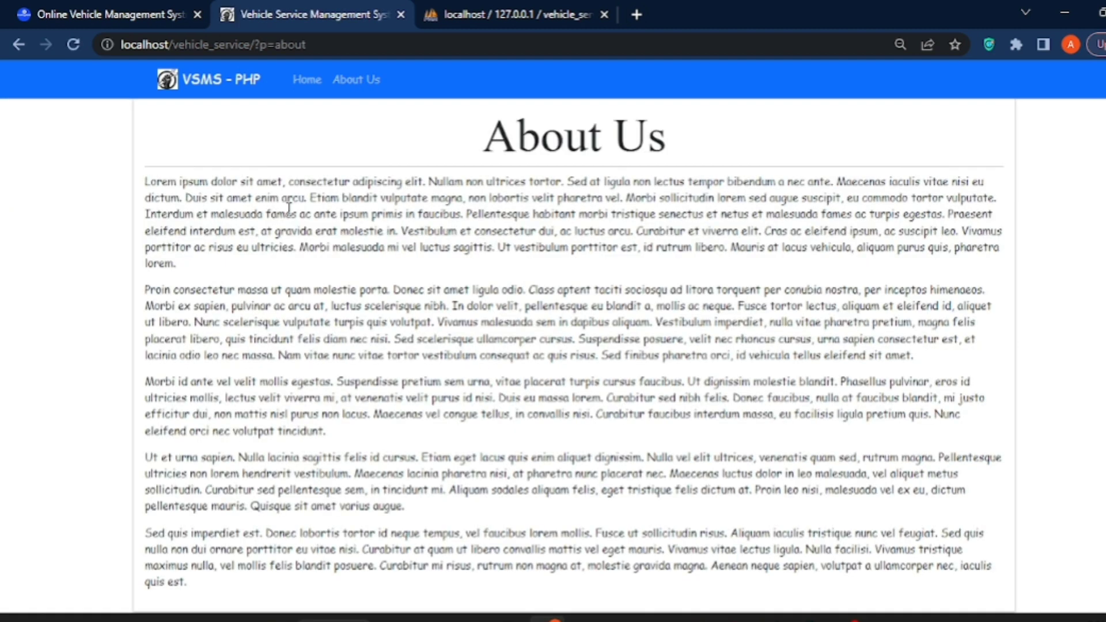
click(321, 82)
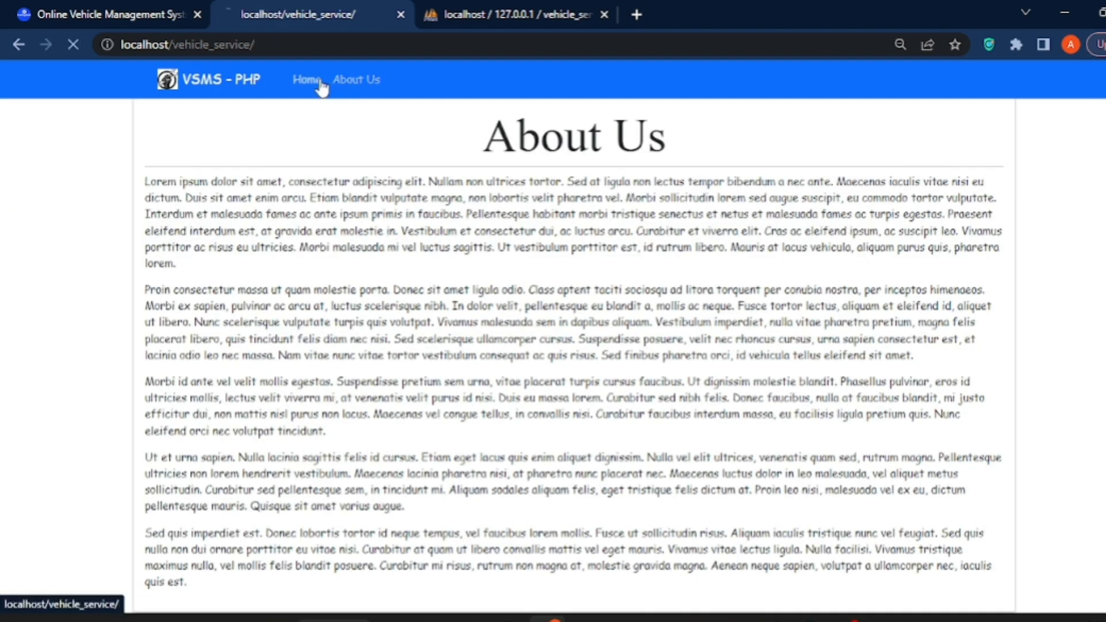